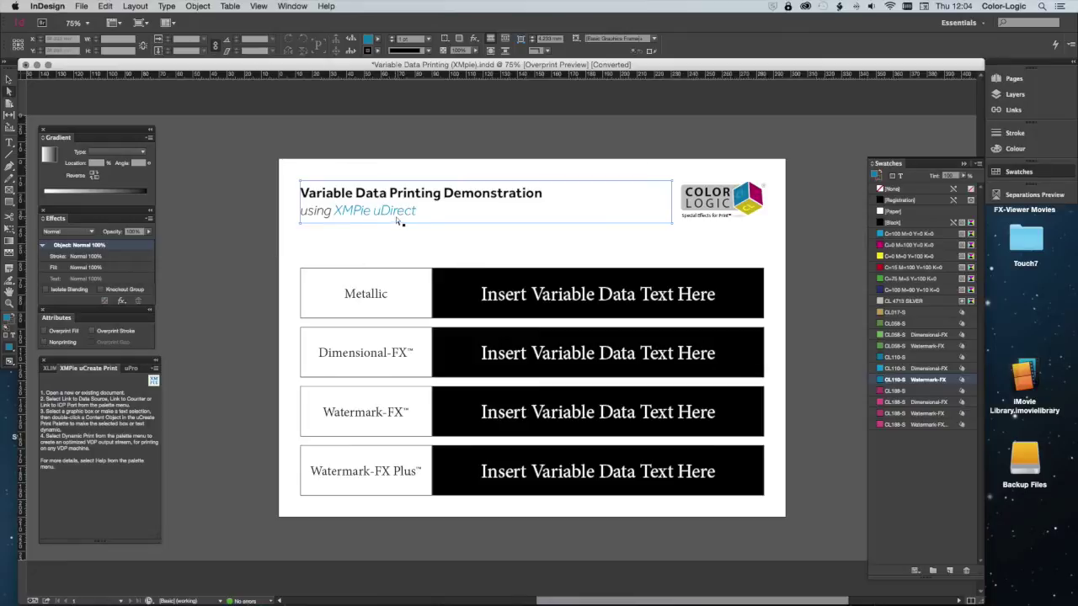
# Start a new colour swatch, browse its colour modes, then cancel it without saving
pyautogui.click(263, 263)
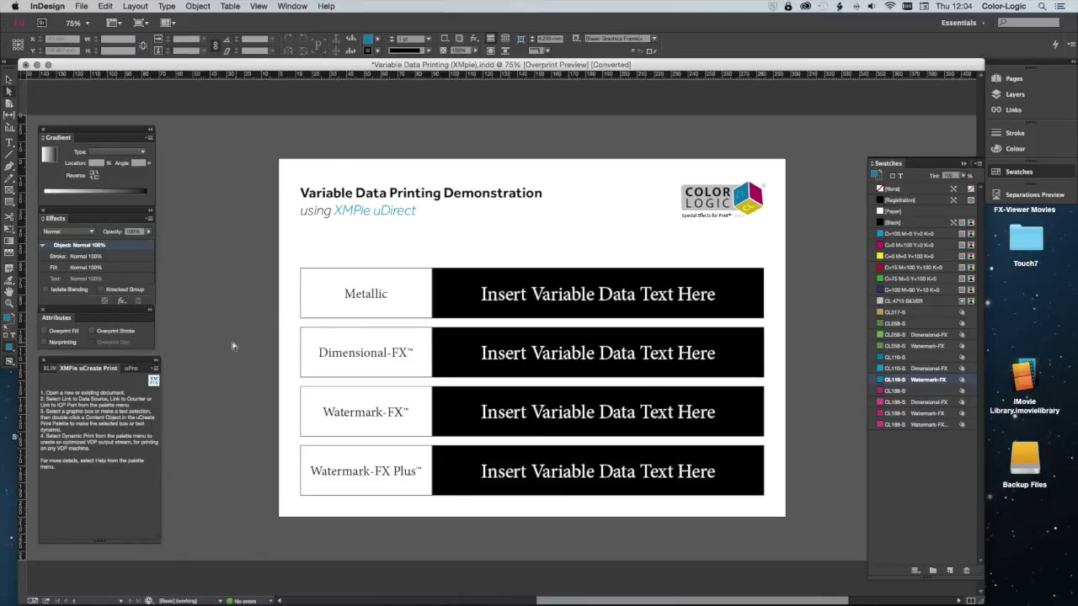
pyautogui.click(977, 163)
pyautogui.click(939, 175)
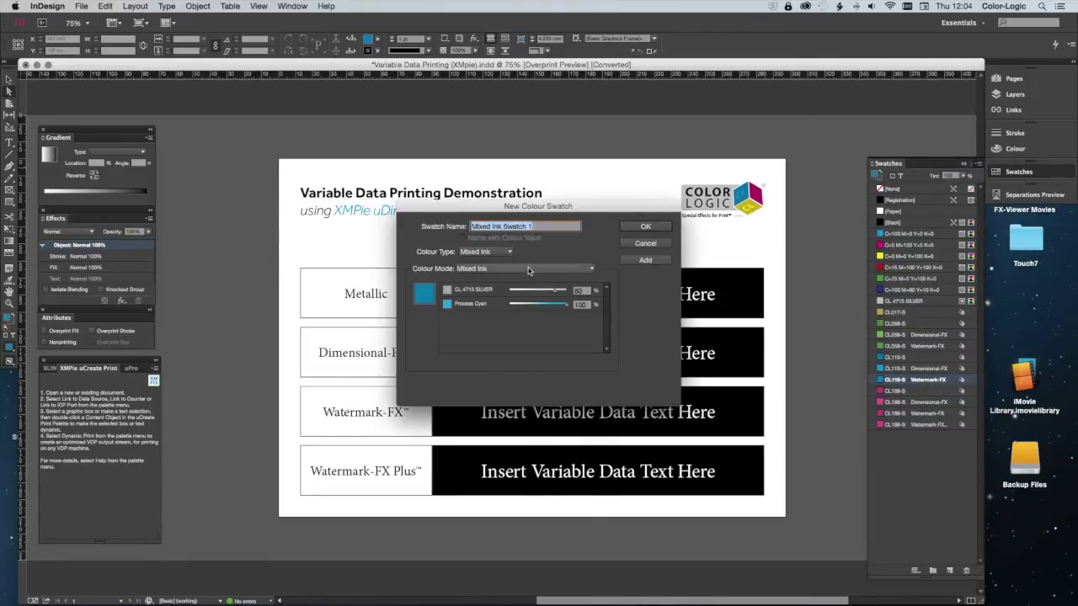
pyautogui.click(527, 269)
pyautogui.scroll(-1, 520, 589)
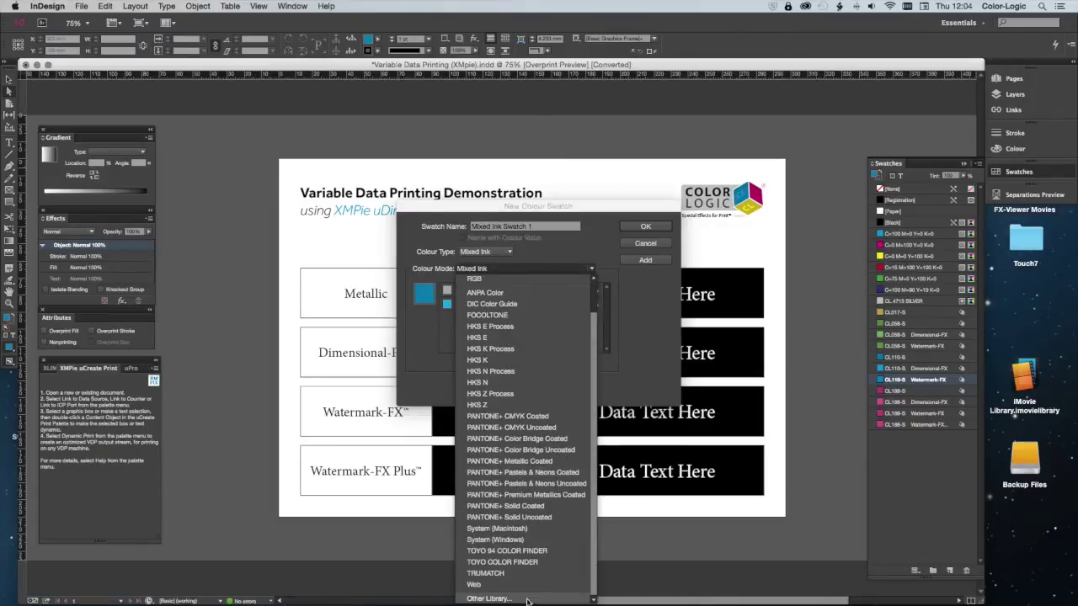
pyautogui.click(645, 244)
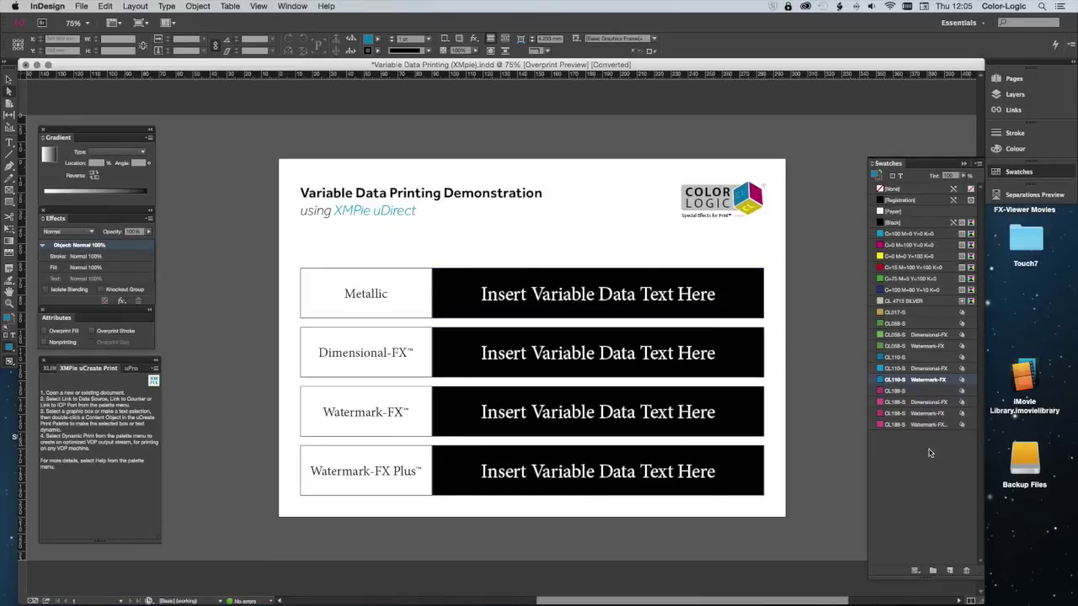
# Colour the Metallic bar's text gold with swatch CL017-S
pyautogui.click(568, 302)
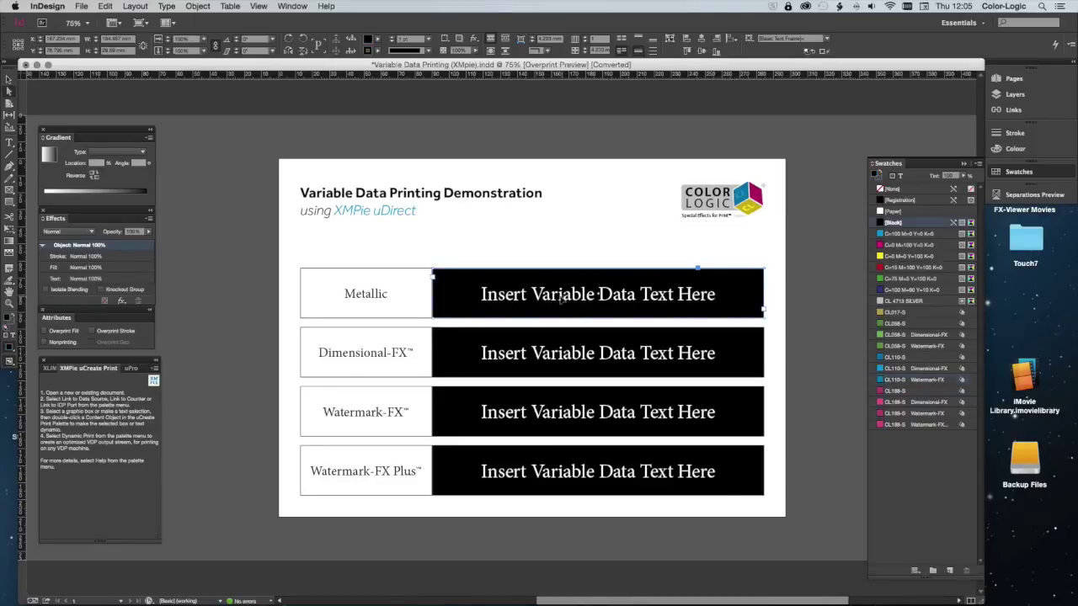
pyautogui.doubleClick(509, 294)
pyautogui.tripleClick(549, 294)
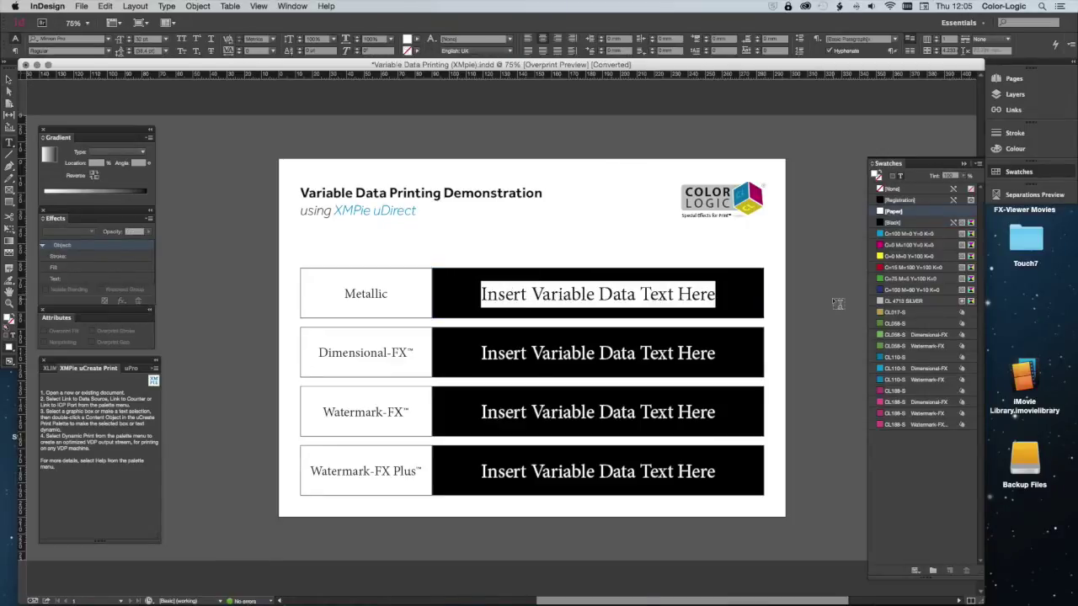
pyautogui.click(898, 314)
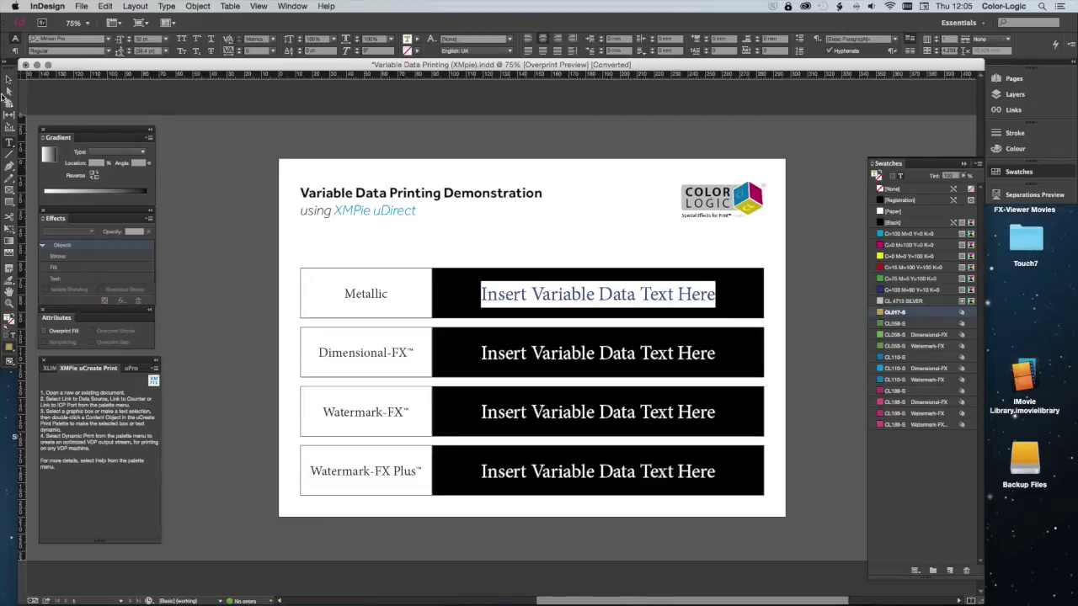
pyautogui.click(8, 93)
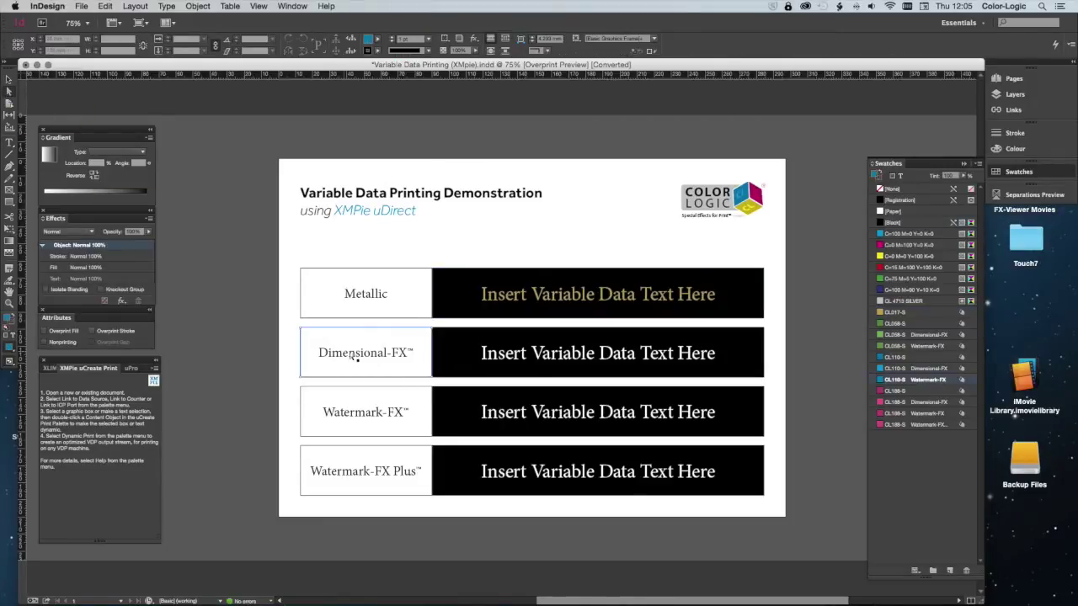
# Fill the Dimensional-FX, Watermark-FX and Watermark-FX Plus bars with CL058-S, CL110-S and CL188-S
pyautogui.click(449, 359)
pyautogui.click(448, 358)
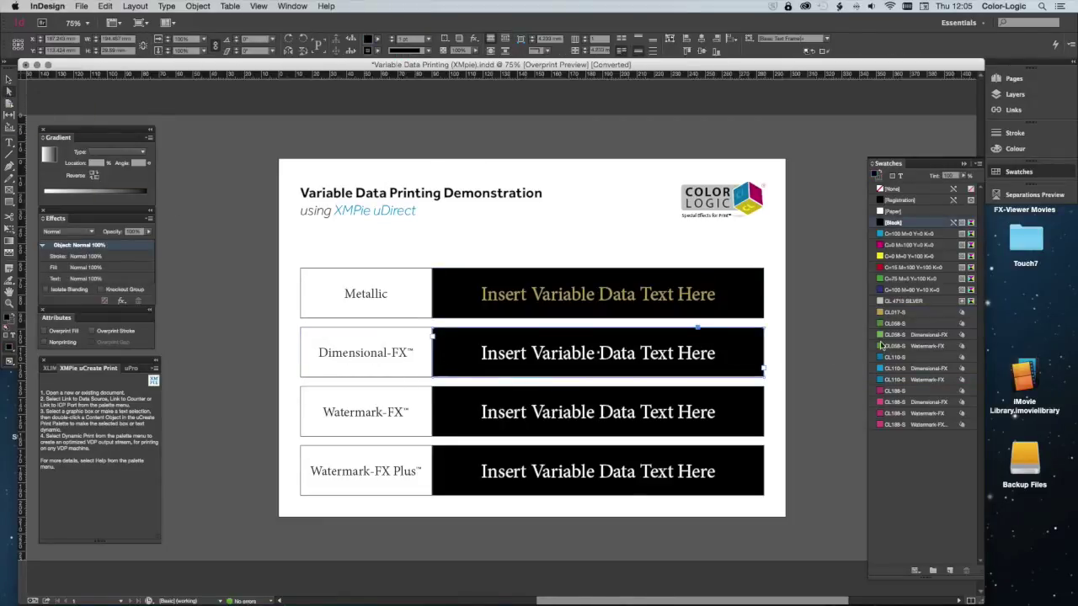
pyautogui.click(896, 324)
pyautogui.click(741, 413)
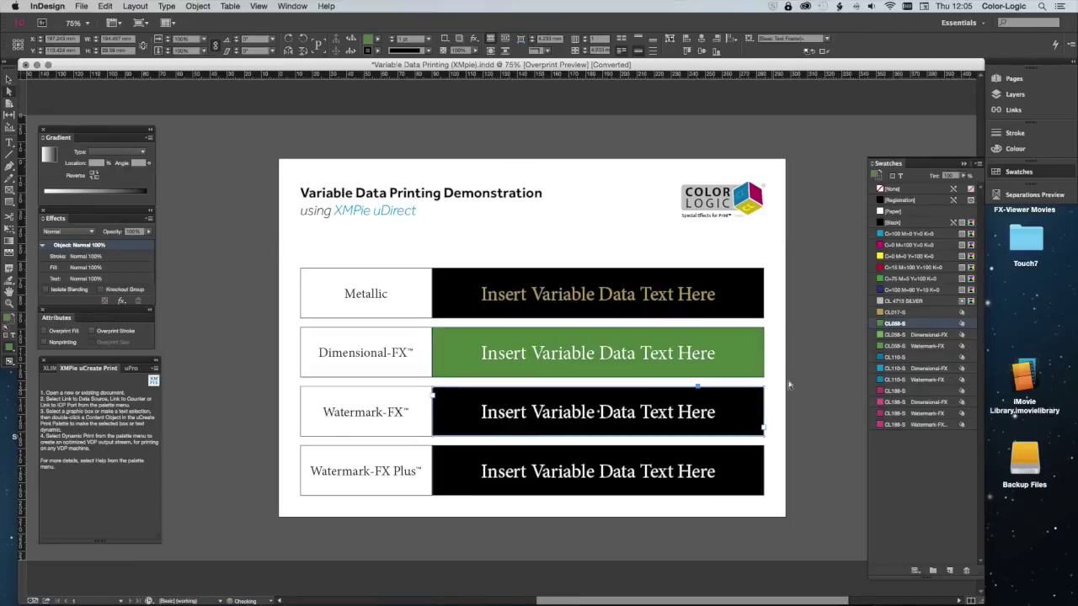
pyautogui.click(895, 357)
pyautogui.click(742, 470)
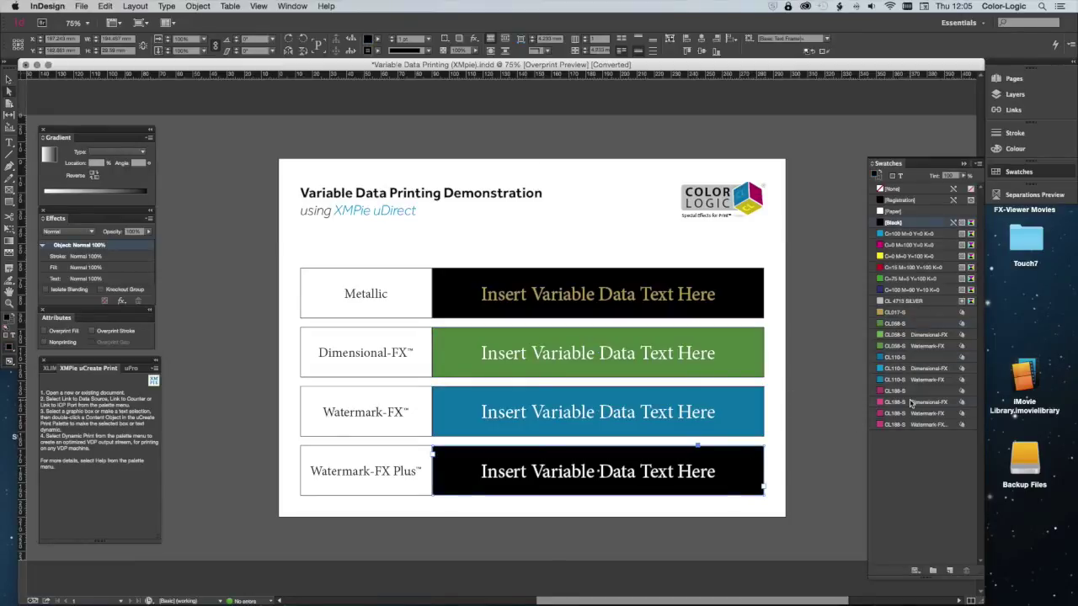
pyautogui.click(895, 402)
pyautogui.click(784, 511)
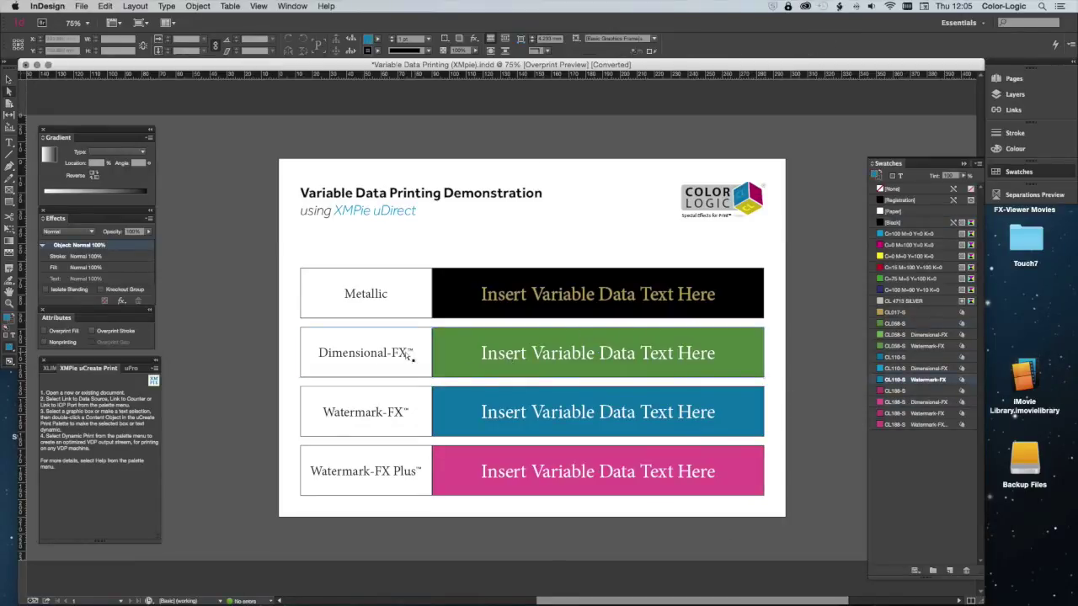
pyautogui.click(640, 357)
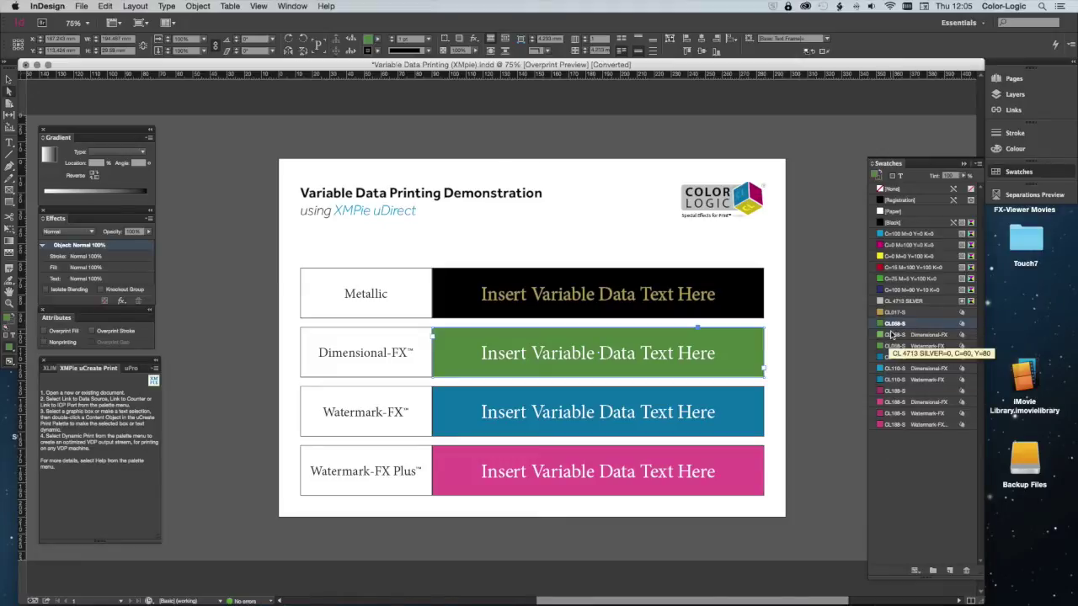
# Apply the CL058-S Dimensional-FX swatch to the green bar's text
pyautogui.doubleClick(664, 359)
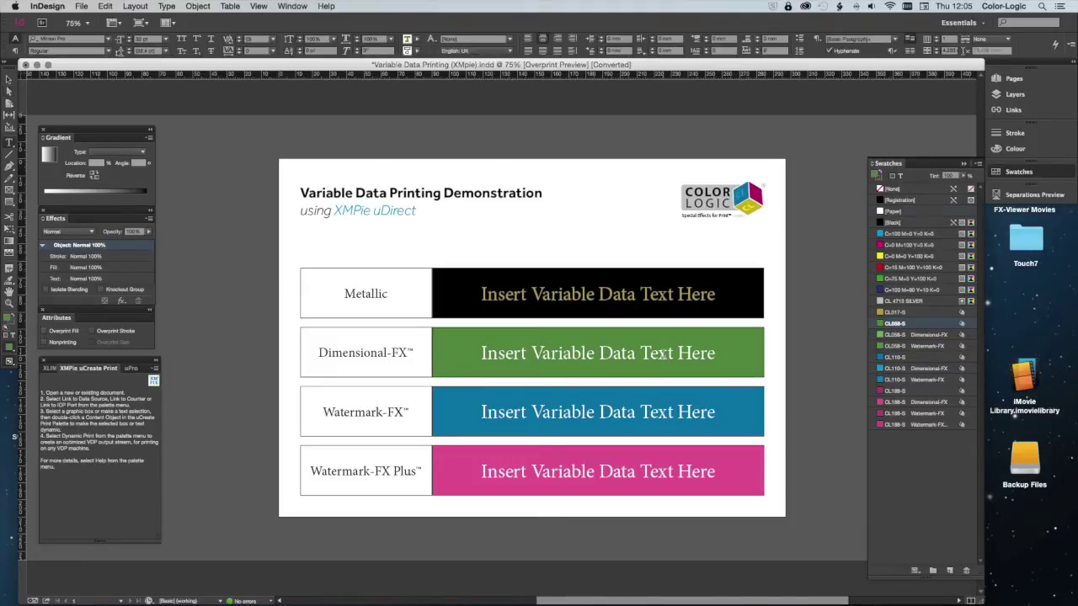
pyautogui.tripleClick(682, 352)
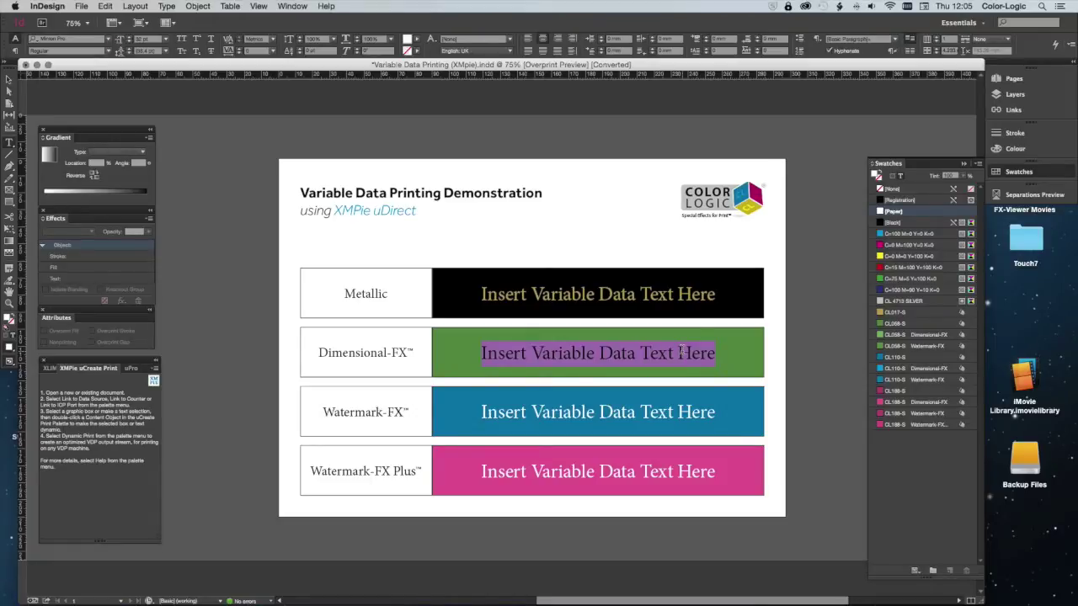
pyautogui.click(905, 339)
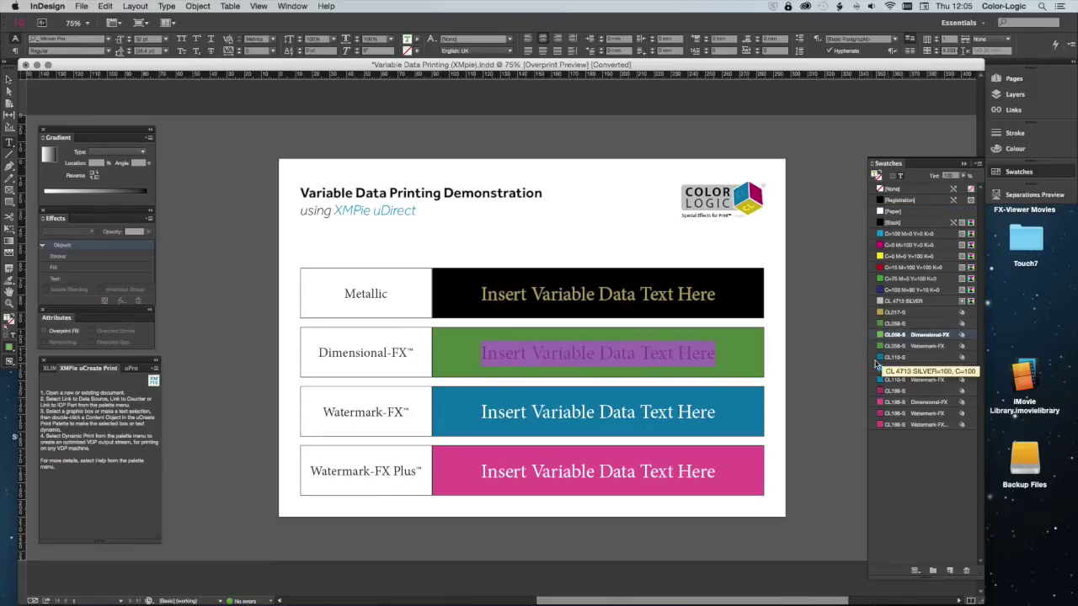
pyautogui.click(15, 90)
pyautogui.click(507, 353)
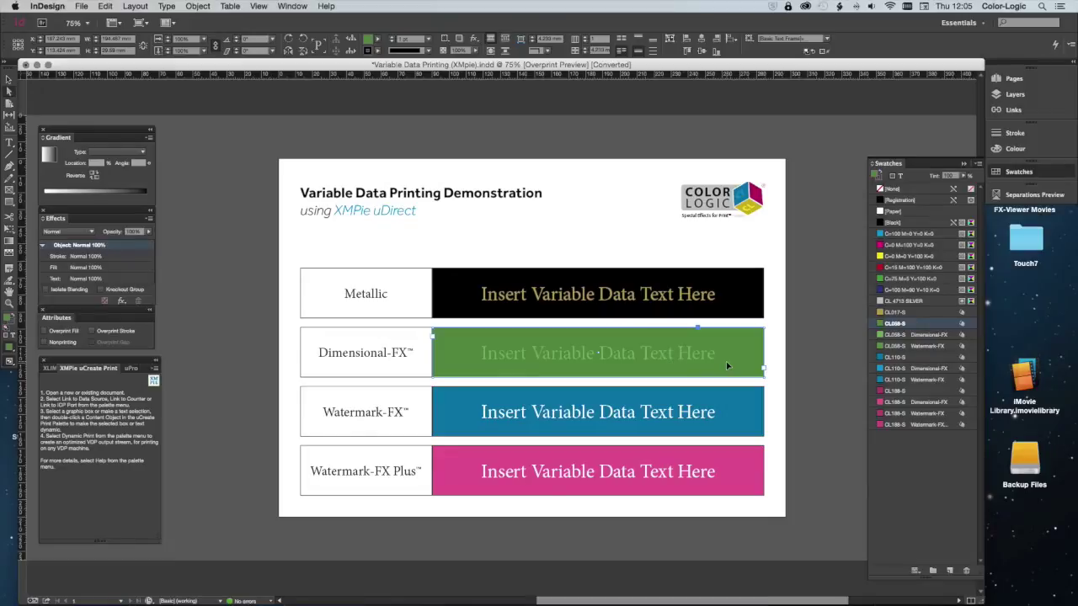
# Apply the CL110-S and CL188-S Watermark-FX swatches to the blue and pink bars' text
pyautogui.doubleClick(623, 412)
pyautogui.tripleClick(661, 412)
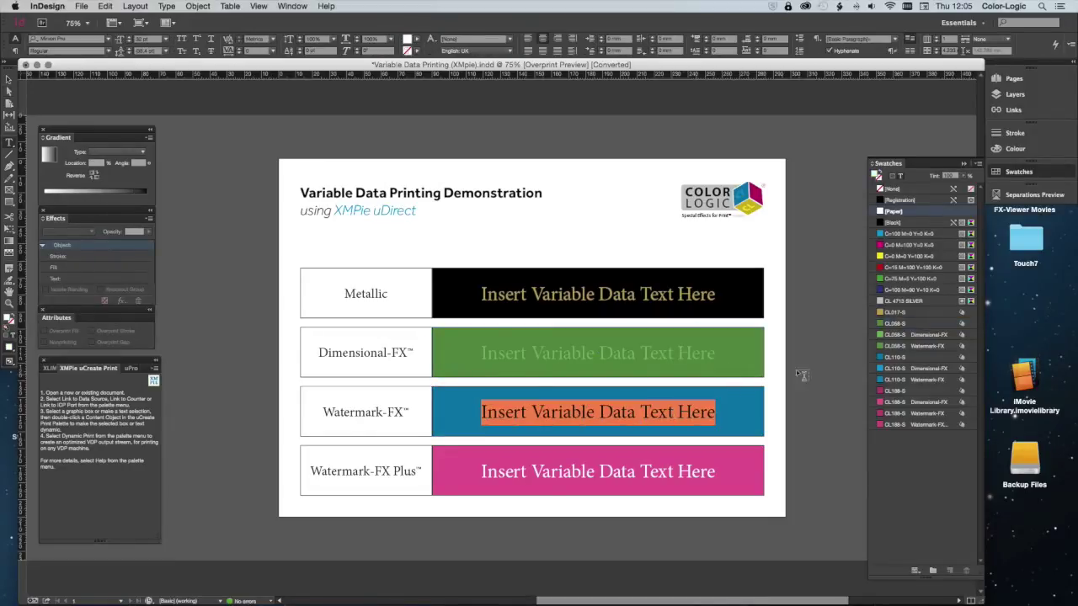
pyautogui.click(916, 380)
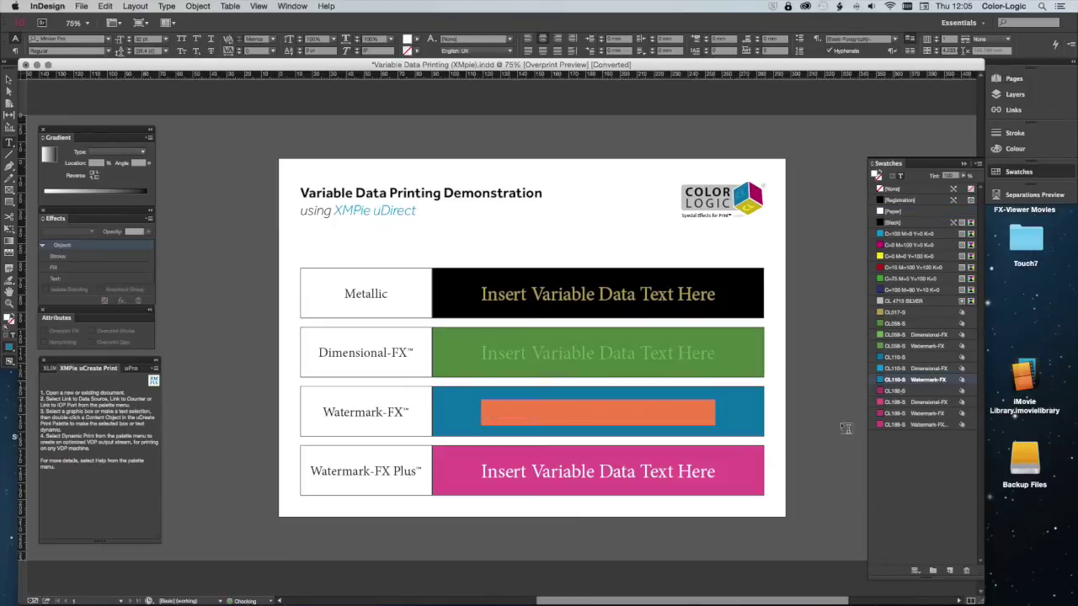
pyautogui.tripleClick(676, 469)
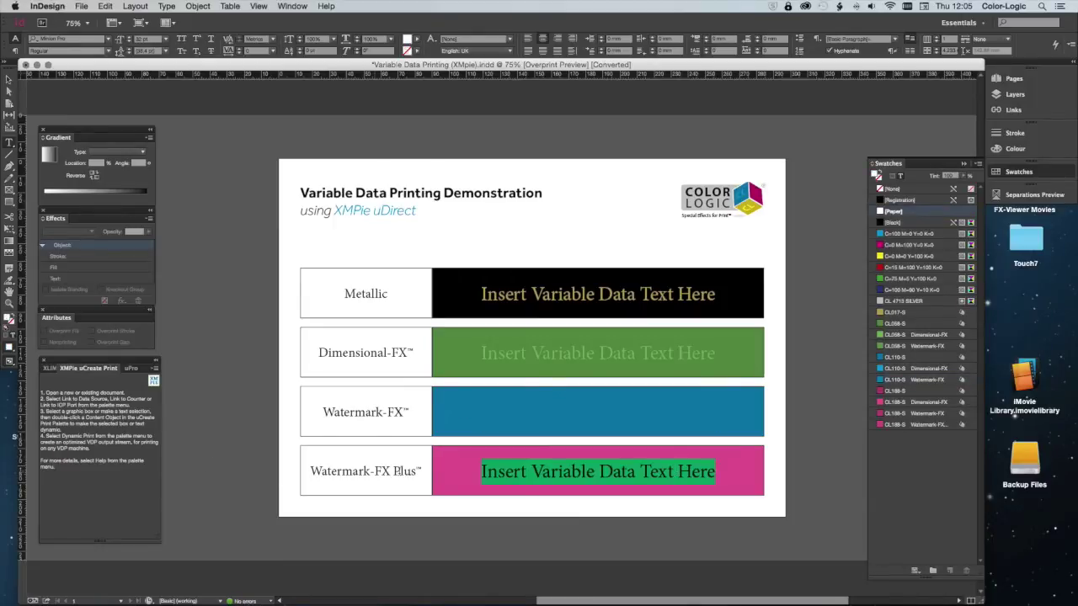
pyautogui.click(935, 426)
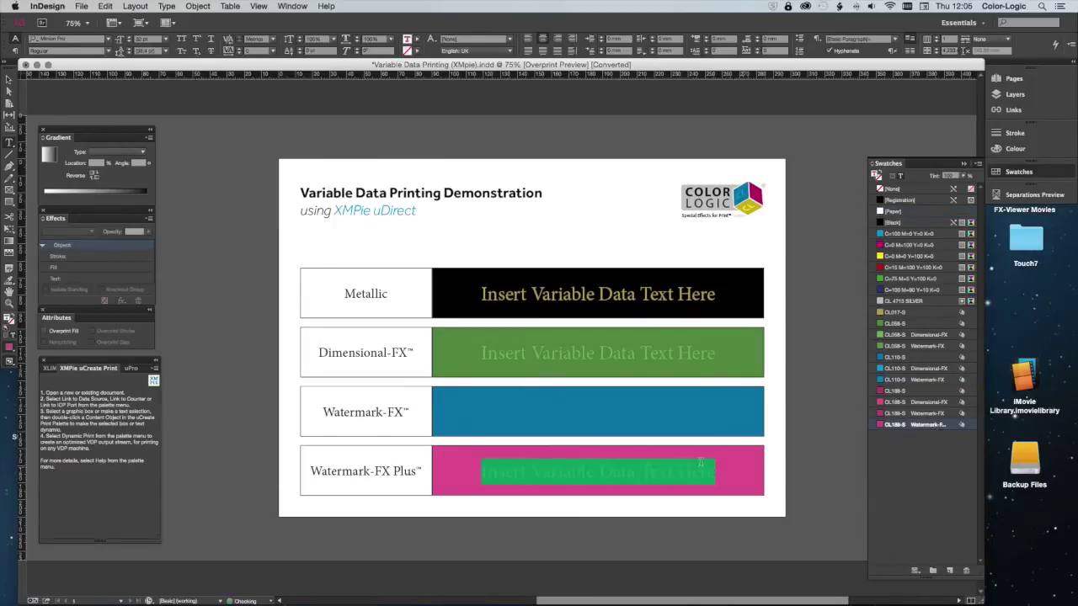
pyautogui.click(7, 87)
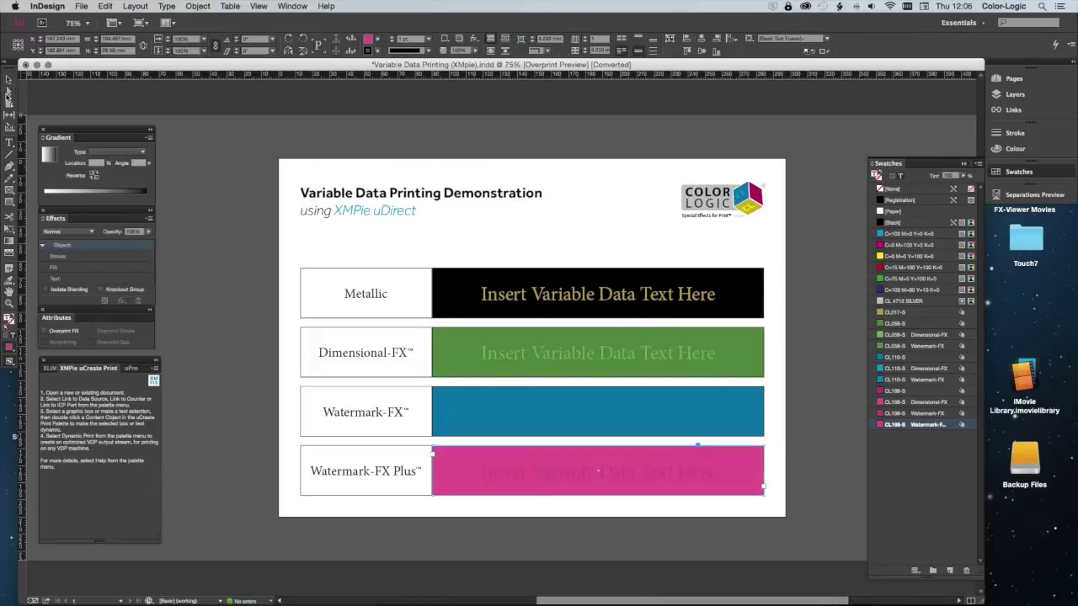
# Open Separations Preview and view only the CL 4713 SILVER plate
pyautogui.click(255, 218)
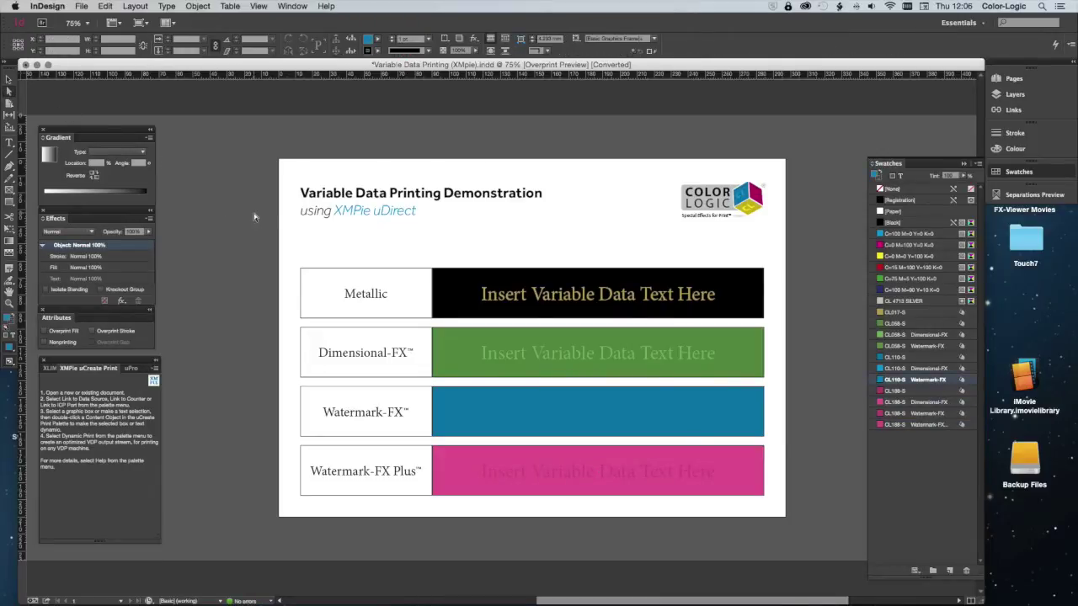
pyautogui.click(1061, 199)
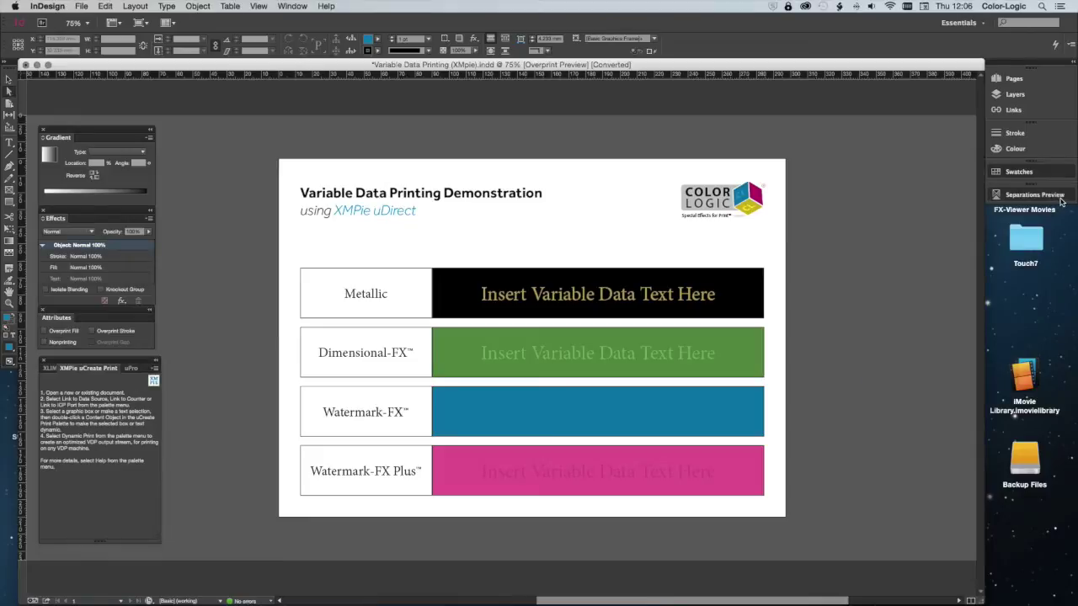
pyautogui.click(1062, 200)
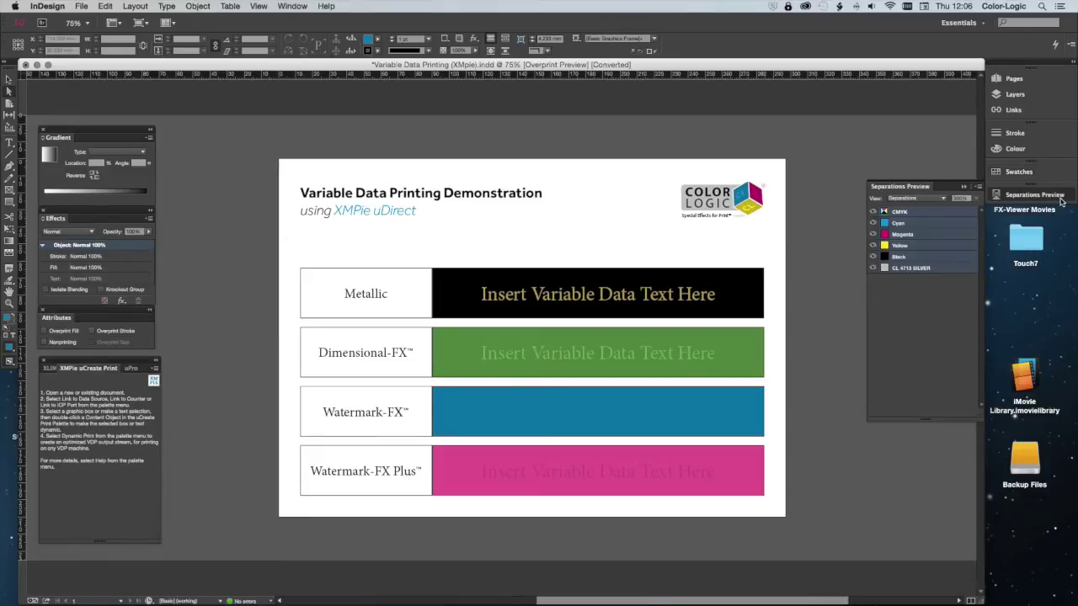
pyautogui.click(874, 212)
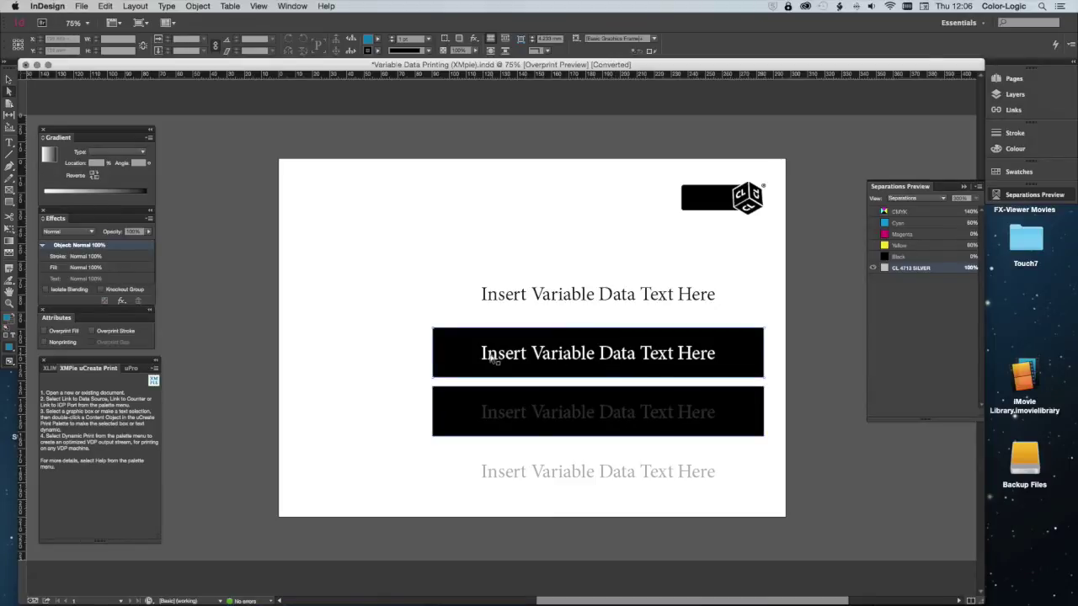
# Check the black frame's placeholder text, then show all CMYK inks again
pyautogui.doubleClick(699, 360)
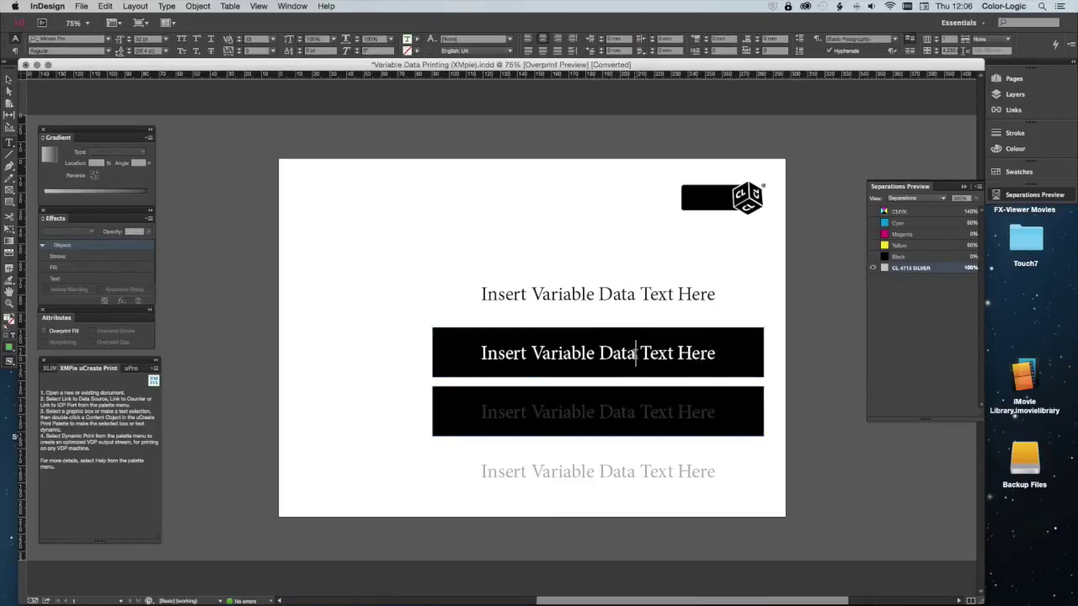
pyautogui.tripleClick(635, 354)
pyautogui.tripleClick(666, 352)
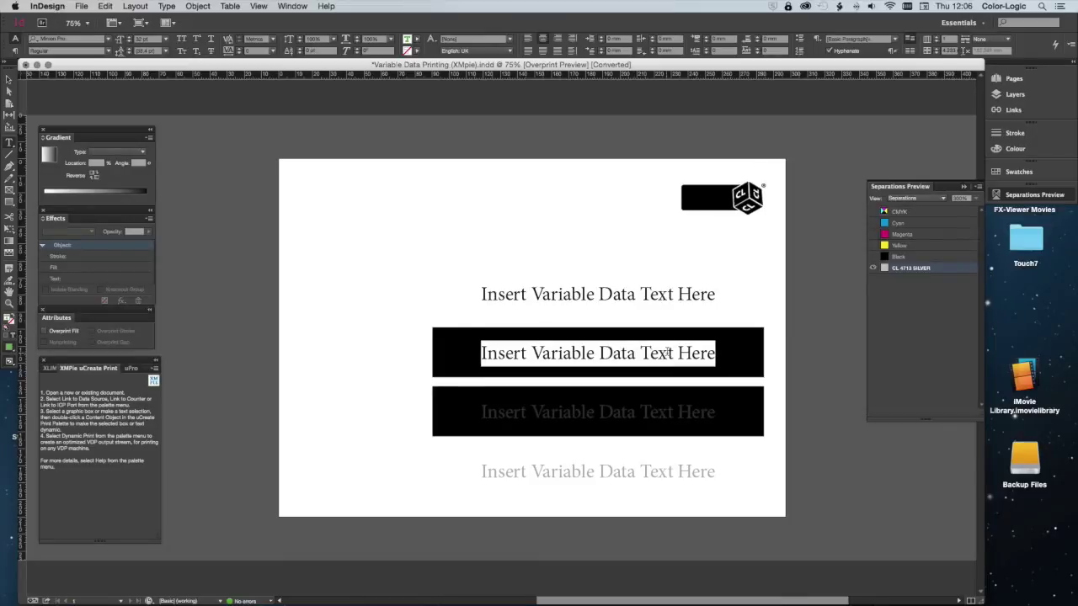
pyautogui.click(732, 352)
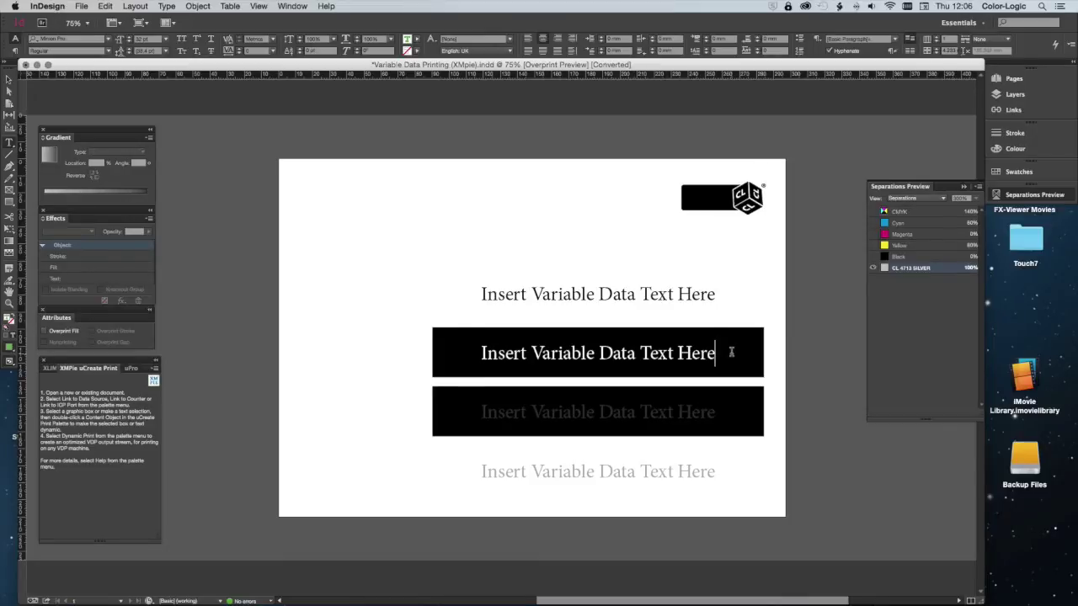
pyautogui.click(873, 212)
pyautogui.press('Escape')
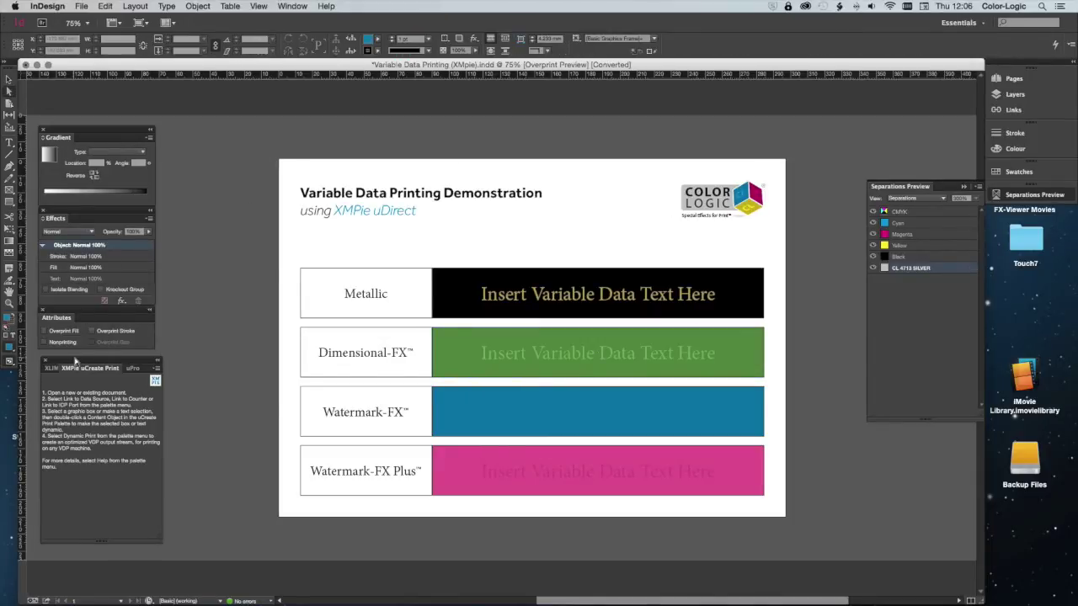
# Reposition and widen the XMPie uCreate Print panel
pyautogui.moveTo(99, 360); pyautogui.dragTo(239, 101)
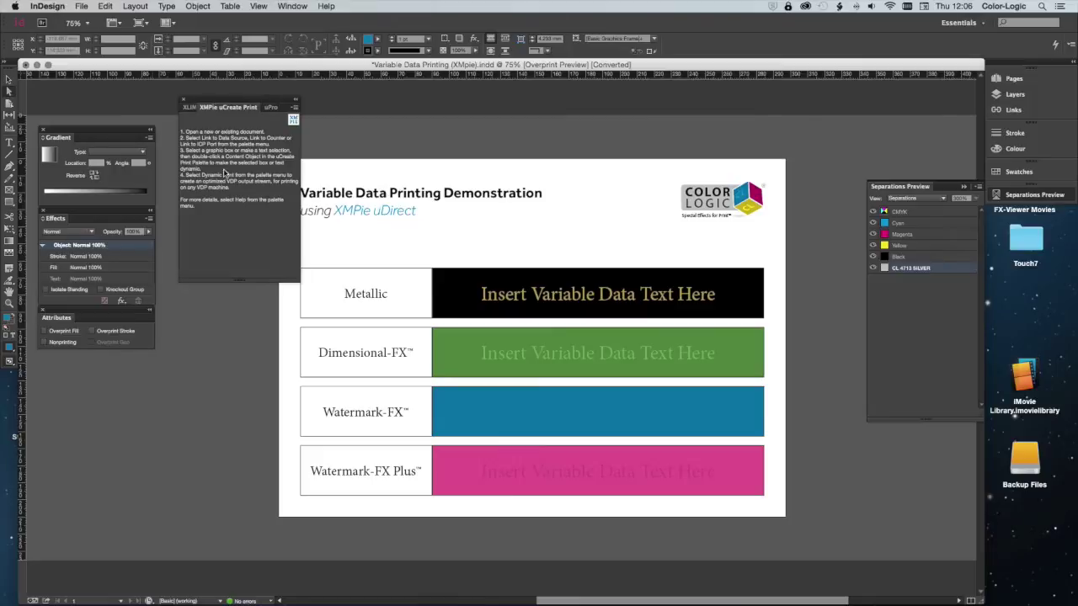
pyautogui.click(294, 6)
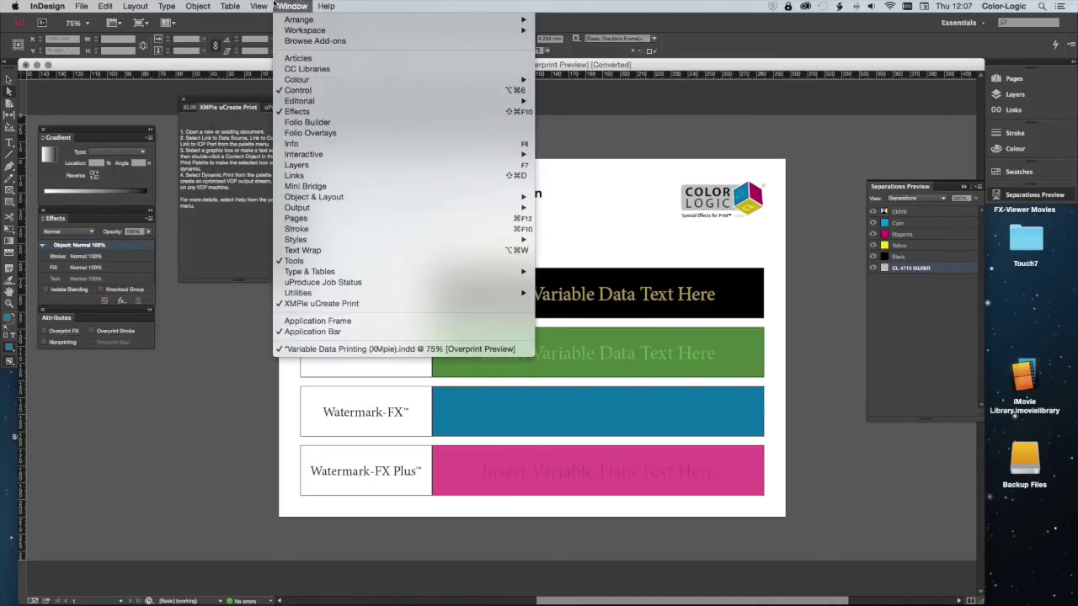
pyautogui.click(330, 305)
pyautogui.moveTo(296, 274); pyautogui.dragTo(460, 281)
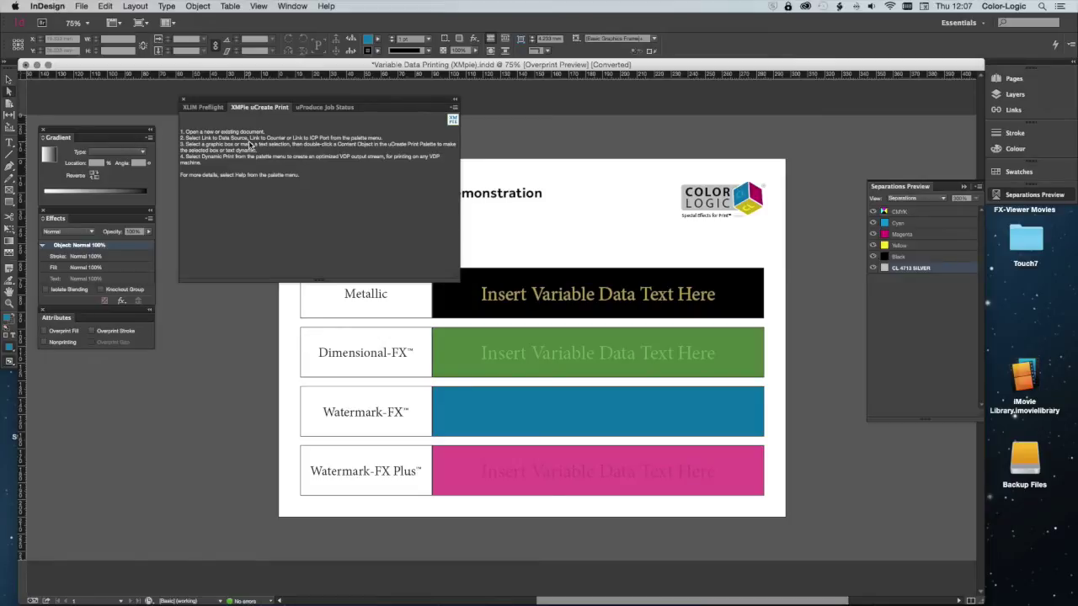
# Link Color-Logic Database.csv as the XMPie data source with the CSV field separator
pyautogui.click(455, 107)
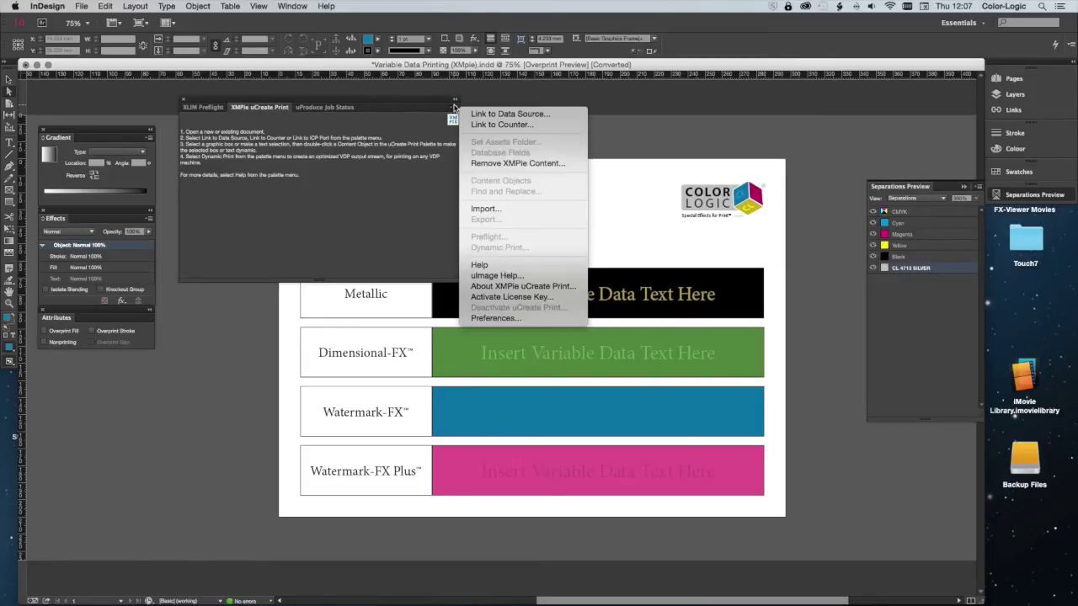
pyautogui.click(548, 115)
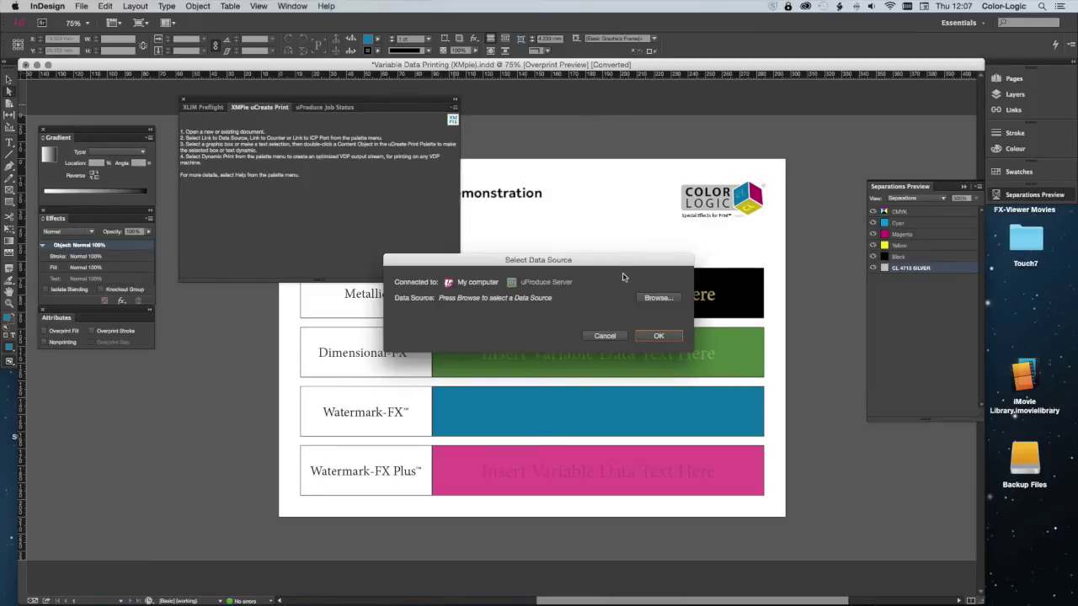
pyautogui.click(659, 298)
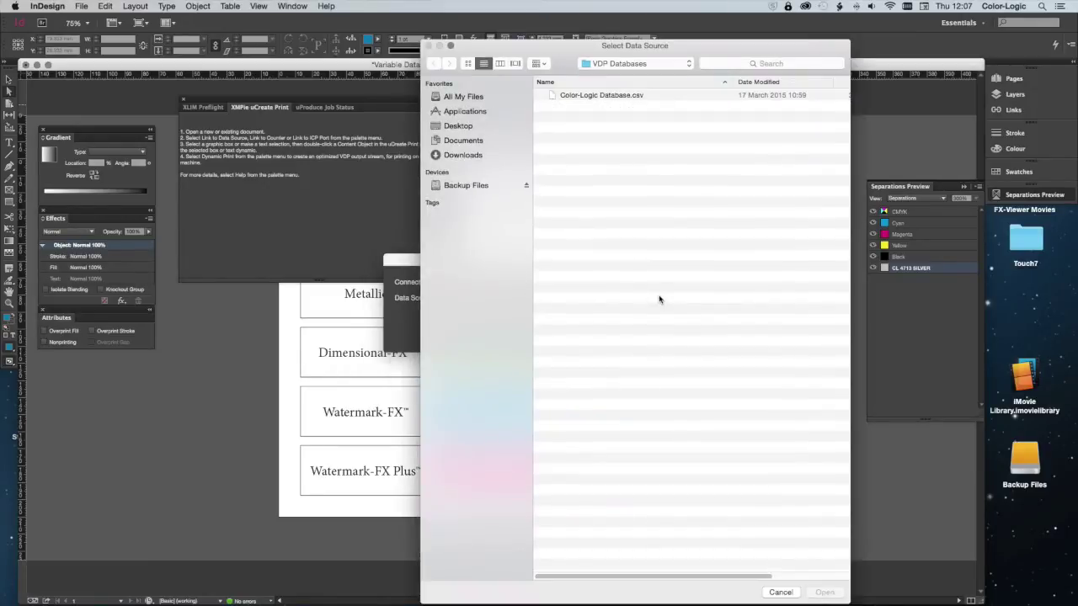
pyautogui.click(599, 96)
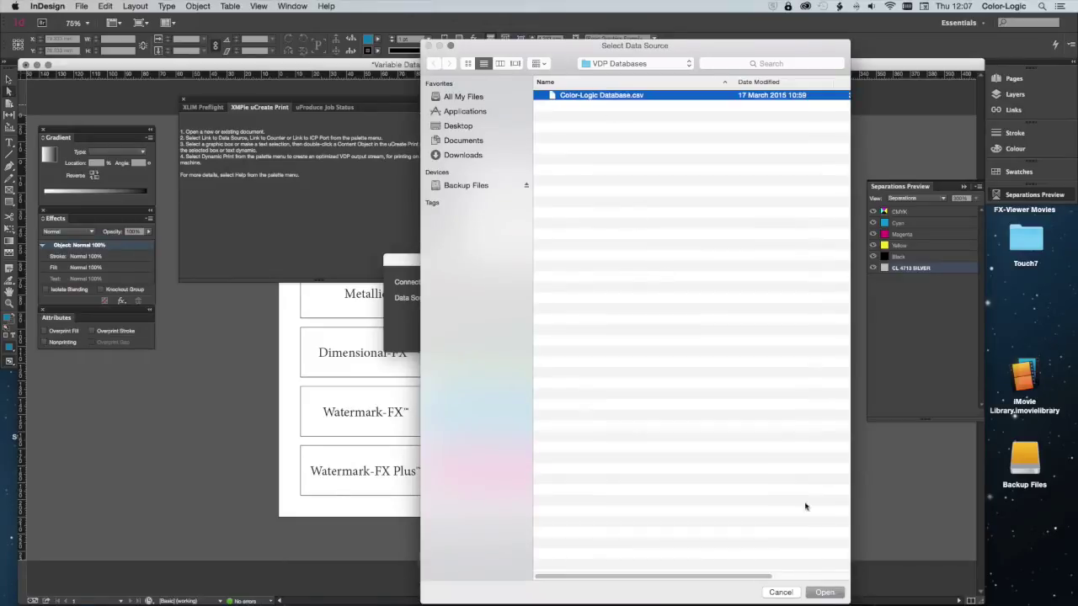
pyautogui.click(839, 593)
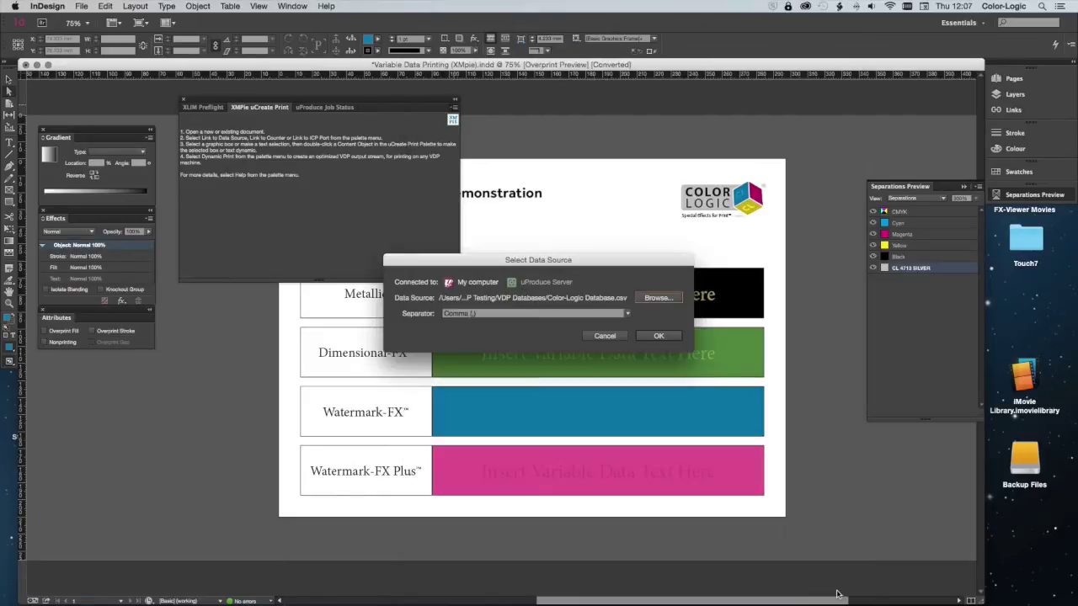
pyautogui.click(503, 313)
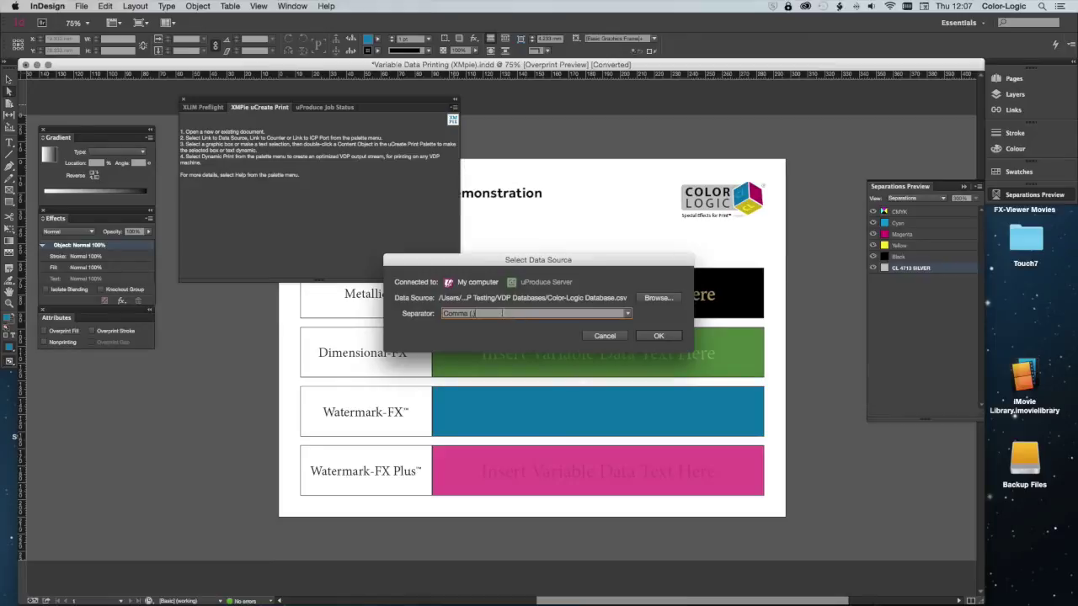
pyautogui.click(627, 314)
pyautogui.click(466, 325)
pyautogui.click(677, 337)
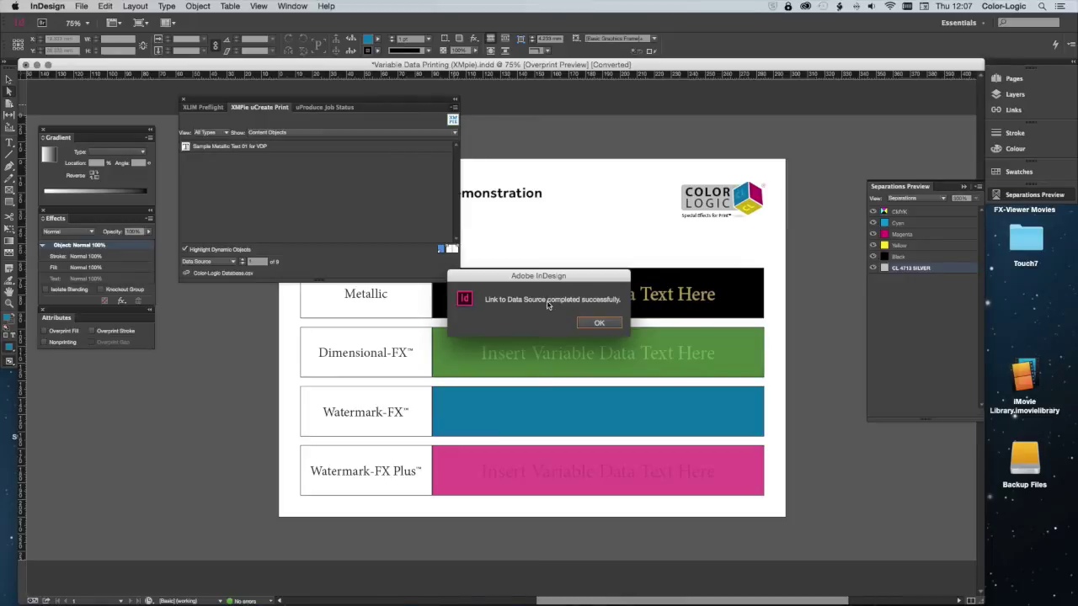
pyautogui.click(598, 324)
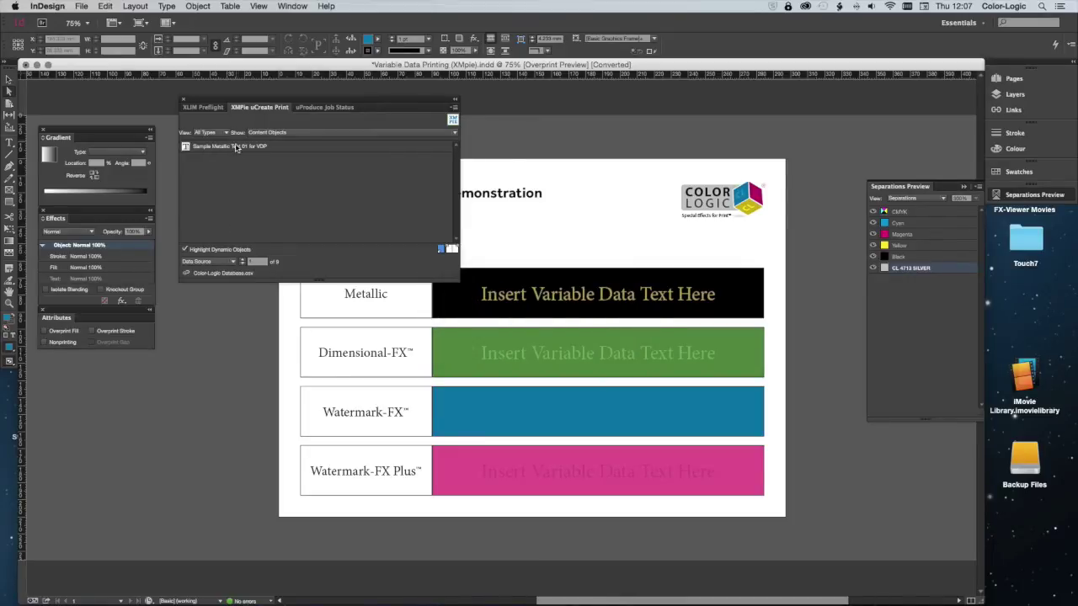
# Replace the Metallic and Dimensional-FX rows' placeholder text with the Sample Metallic Text content object
pyautogui.click(647, 293)
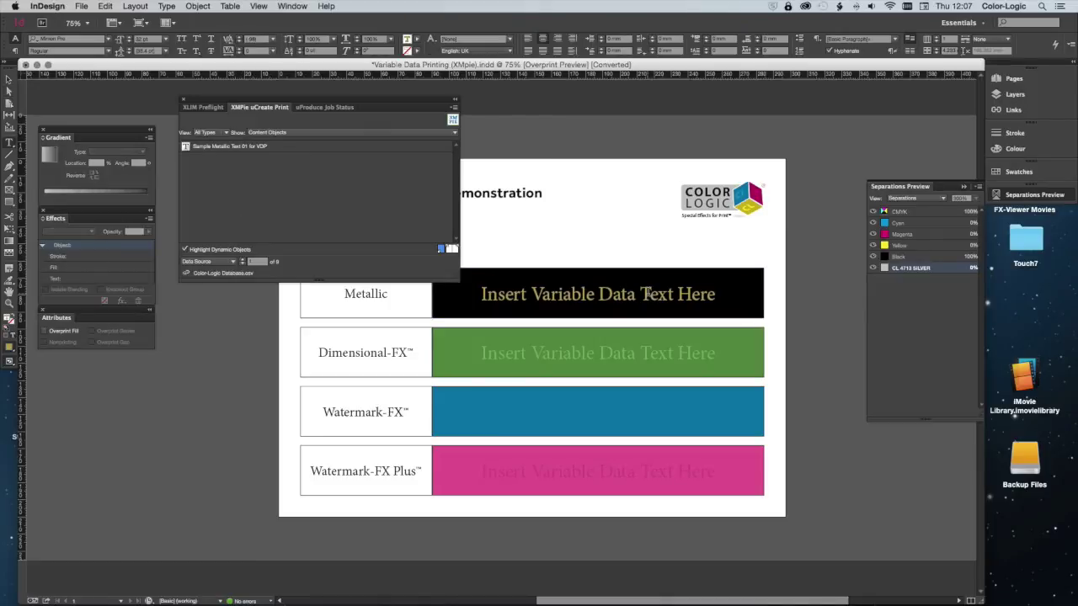
pyautogui.tripleClick(668, 293)
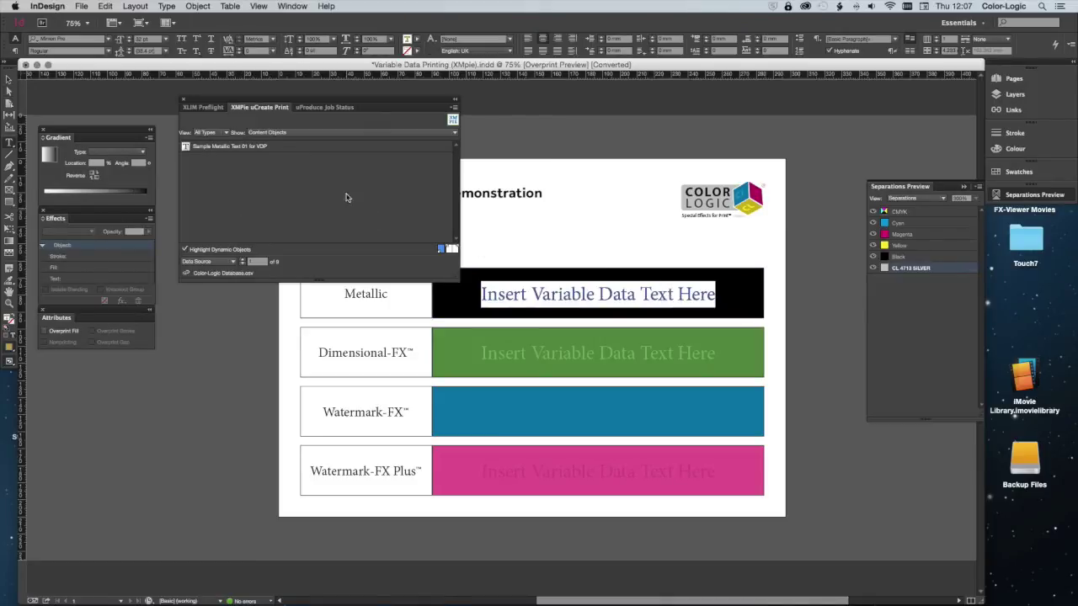
pyautogui.click(284, 147)
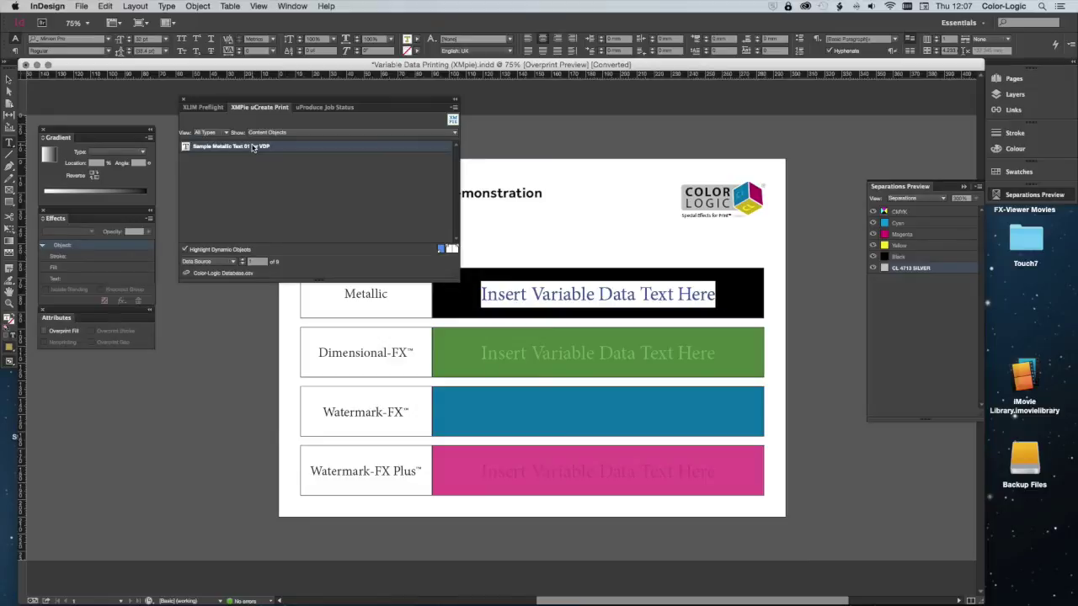
pyautogui.doubleClick(269, 147)
pyautogui.tripleClick(550, 356)
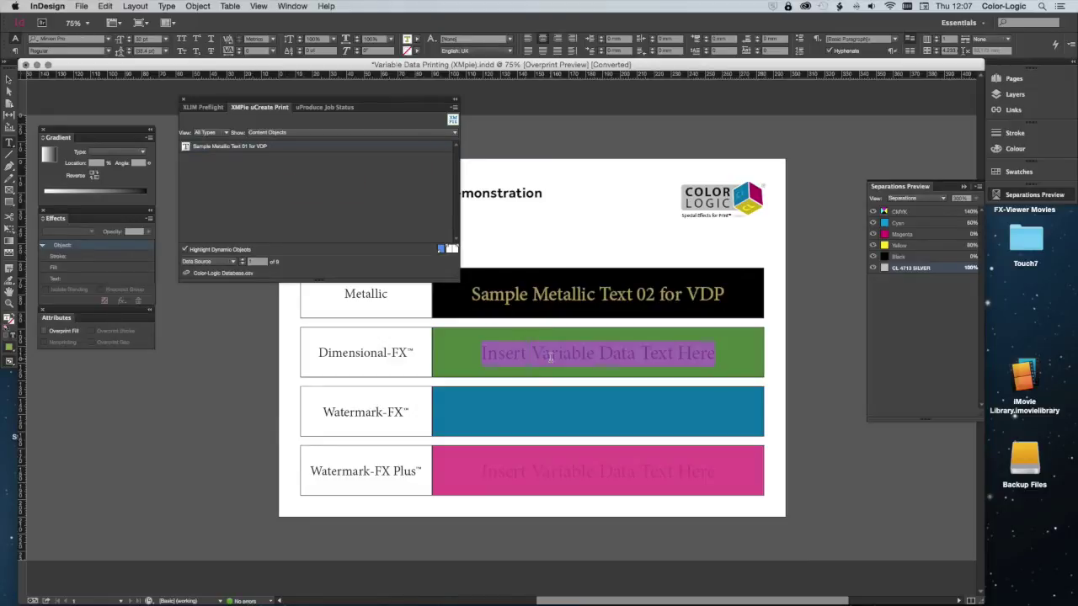
pyautogui.click(217, 148)
pyautogui.doubleClick(217, 149)
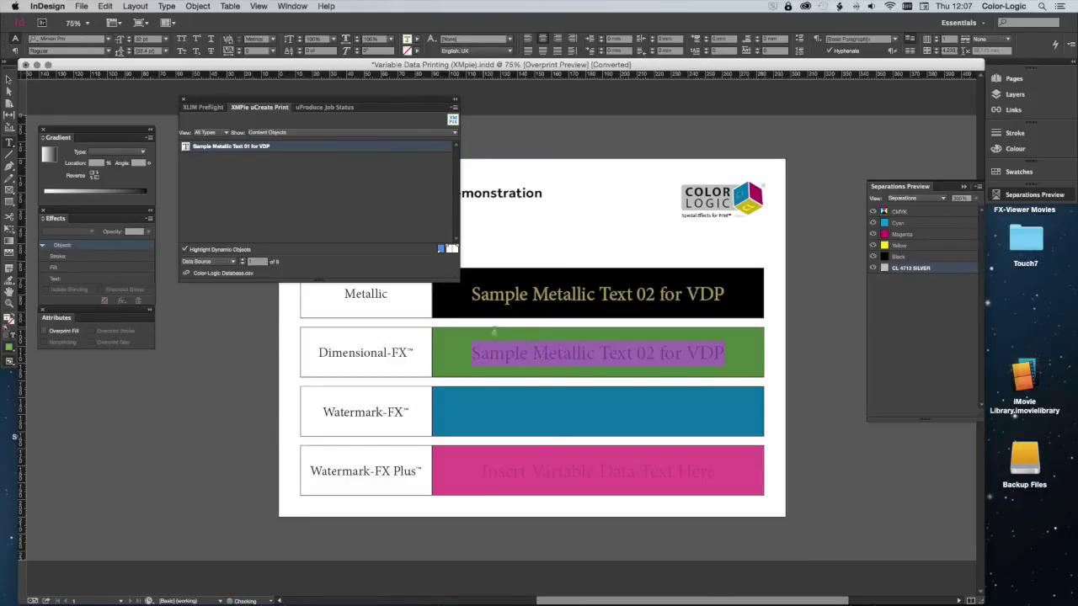
# Insert the same dynamic content into the Watermark-FX and Watermark-FX Plus rows, then deselect
pyautogui.tripleClick(578, 413)
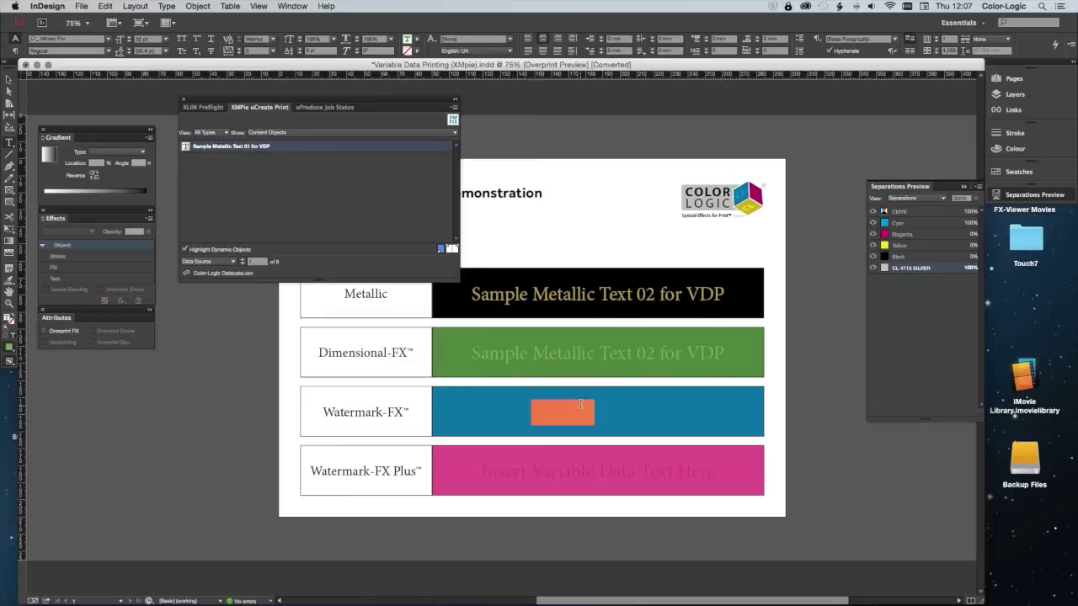
pyautogui.doubleClick(235, 149)
pyautogui.doubleClick(608, 466)
pyautogui.tripleClick(608, 466)
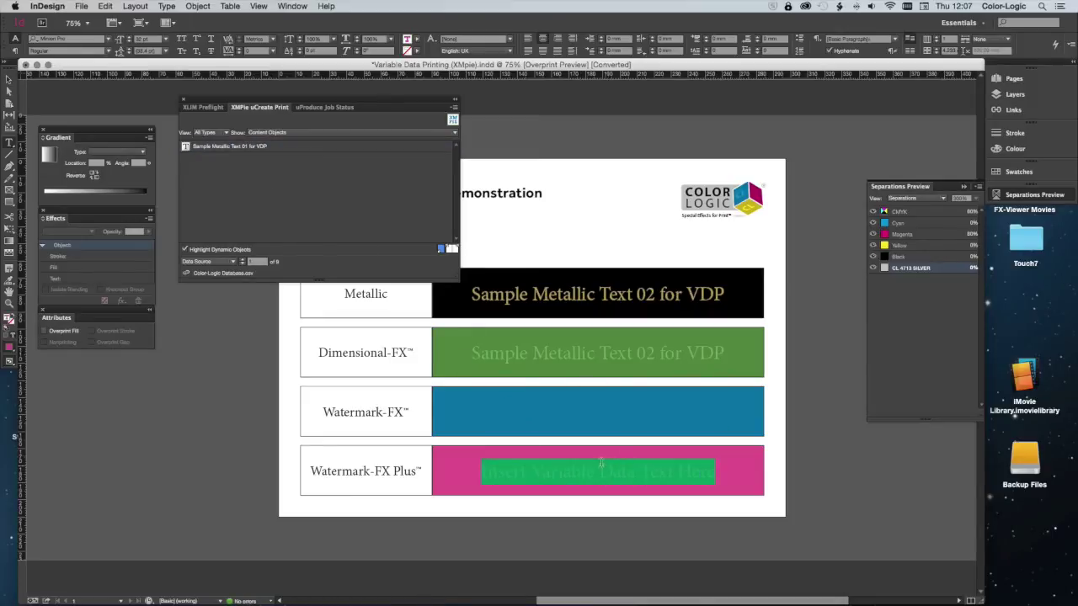
pyautogui.doubleClick(226, 148)
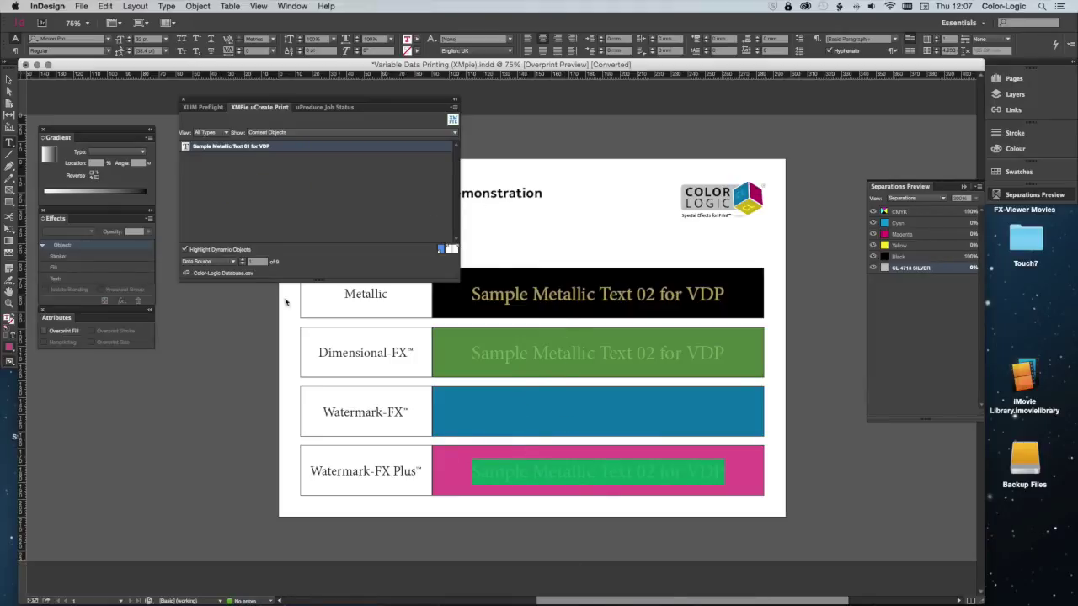
pyautogui.click(8, 80)
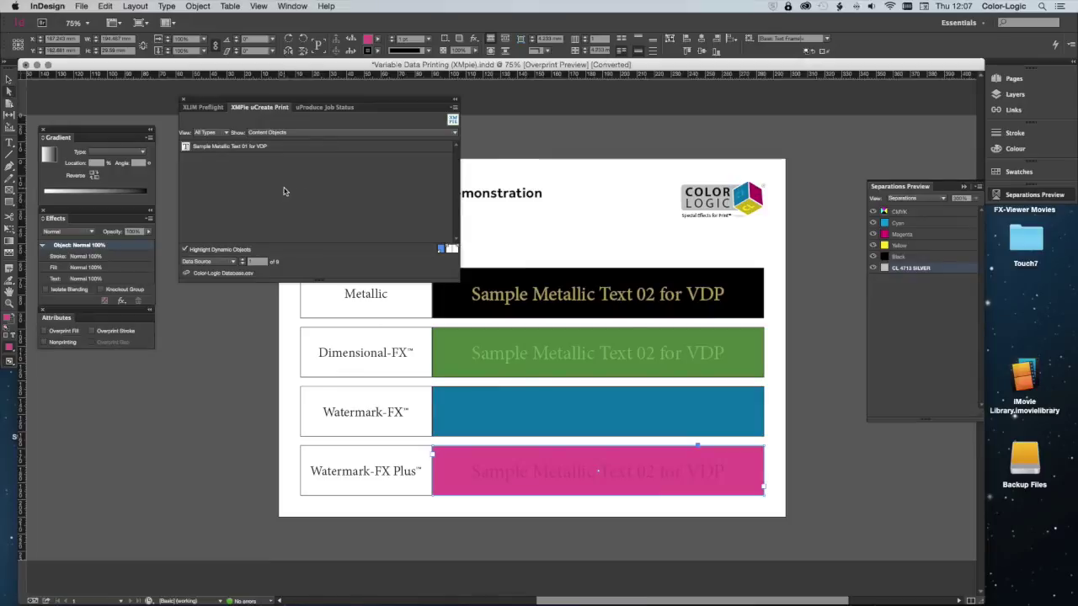
pyautogui.click(850, 484)
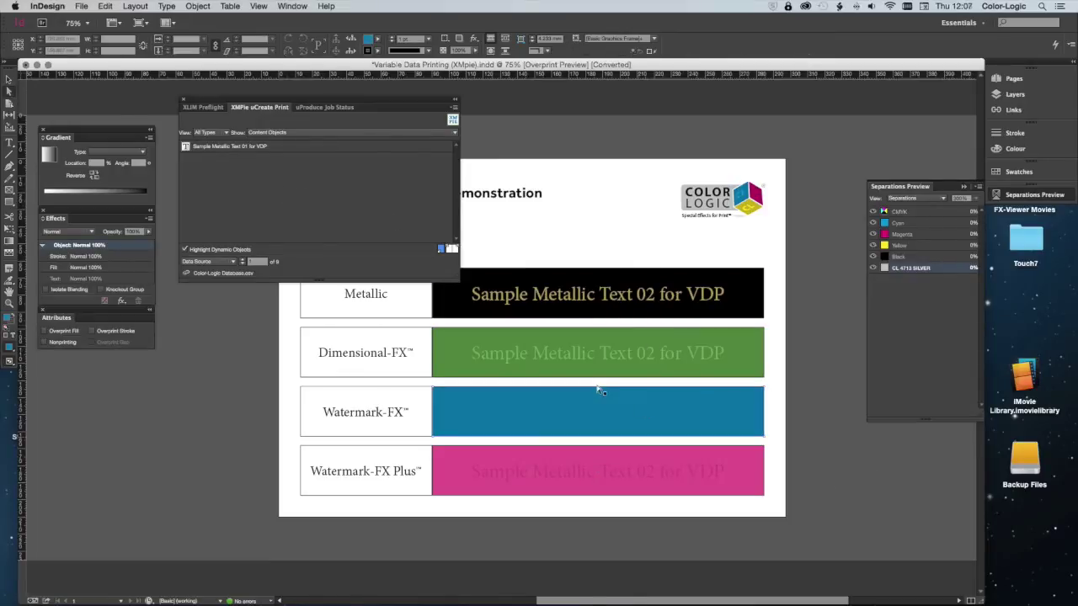
# Advance the records to Sample Metallic Text 10 for VDP and show only the CL 4713 SILVER plate
pyautogui.click(243, 261)
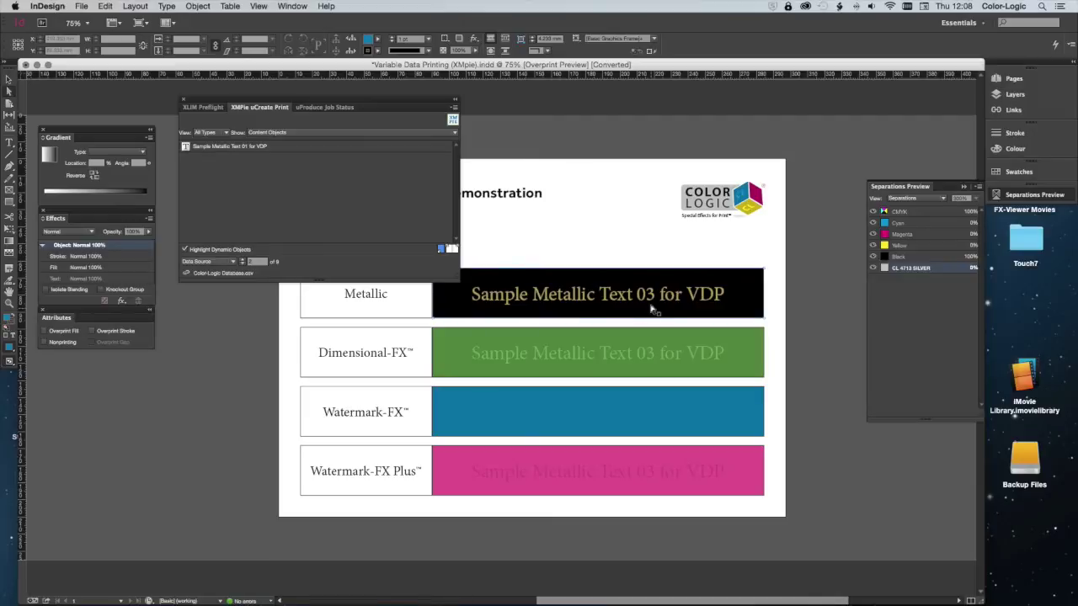
pyautogui.click(243, 262)
pyautogui.click(242, 262)
pyautogui.click(243, 262)
pyautogui.click(243, 262)
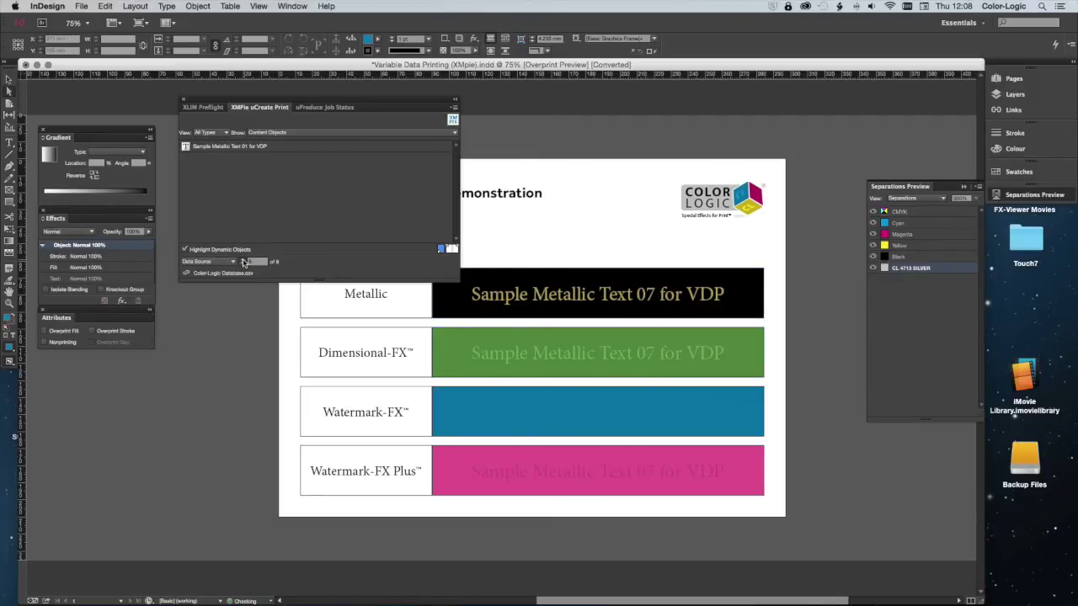
pyautogui.click(242, 262)
pyautogui.click(243, 262)
pyautogui.click(242, 262)
pyautogui.click(874, 211)
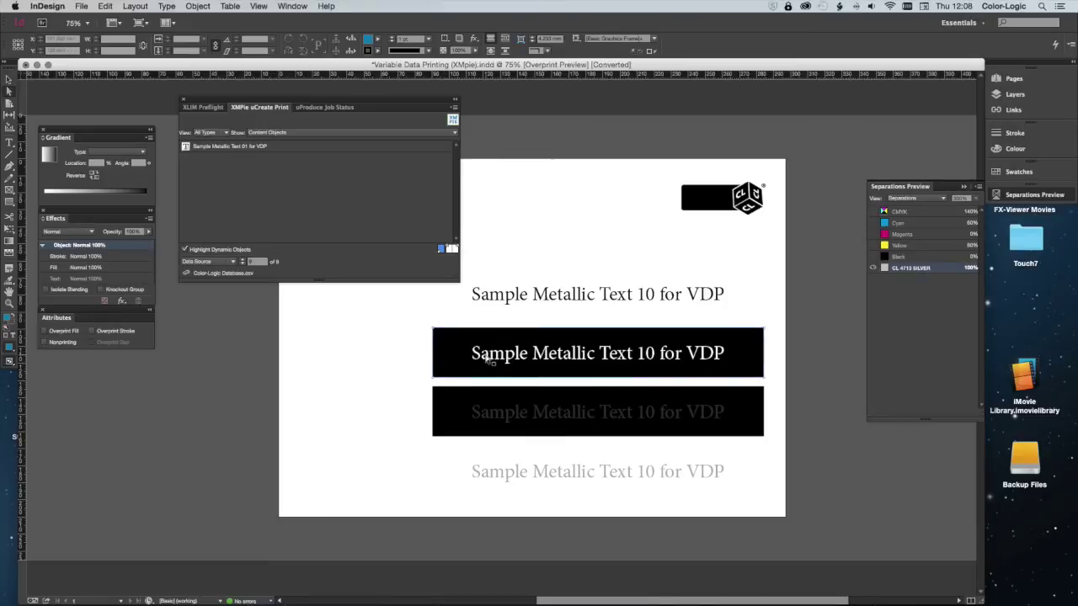
pyautogui.doubleClick(488, 357)
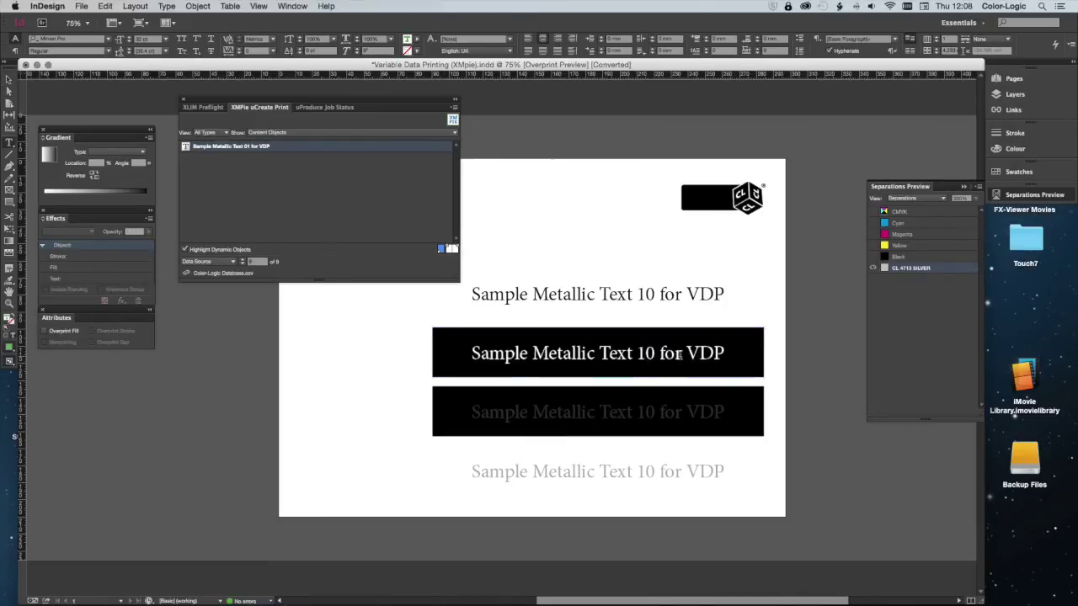
pyautogui.click(730, 353)
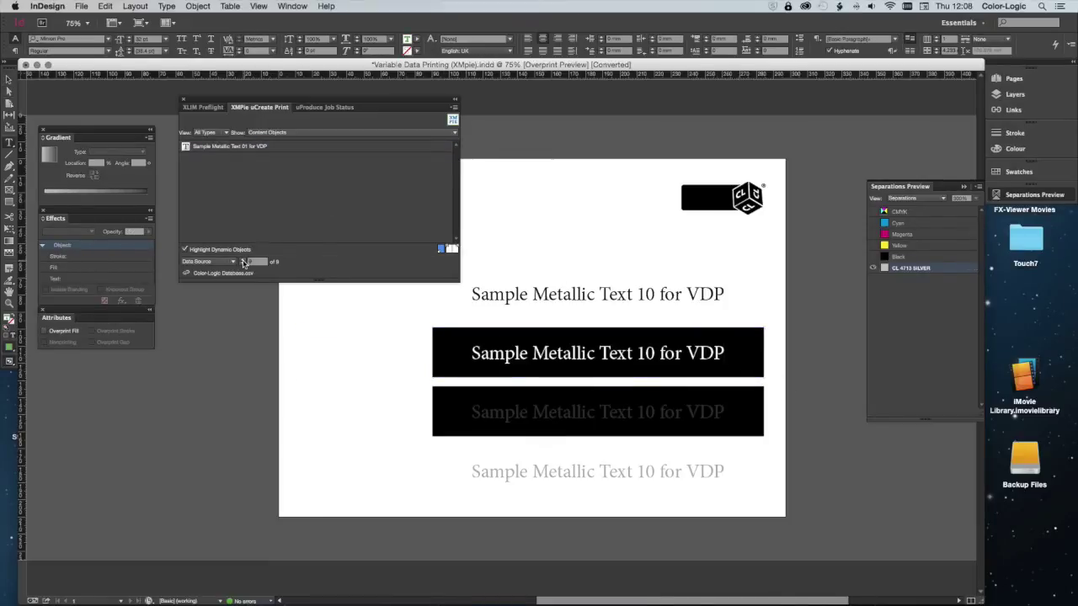
pyautogui.click(242, 264)
pyautogui.click(242, 265)
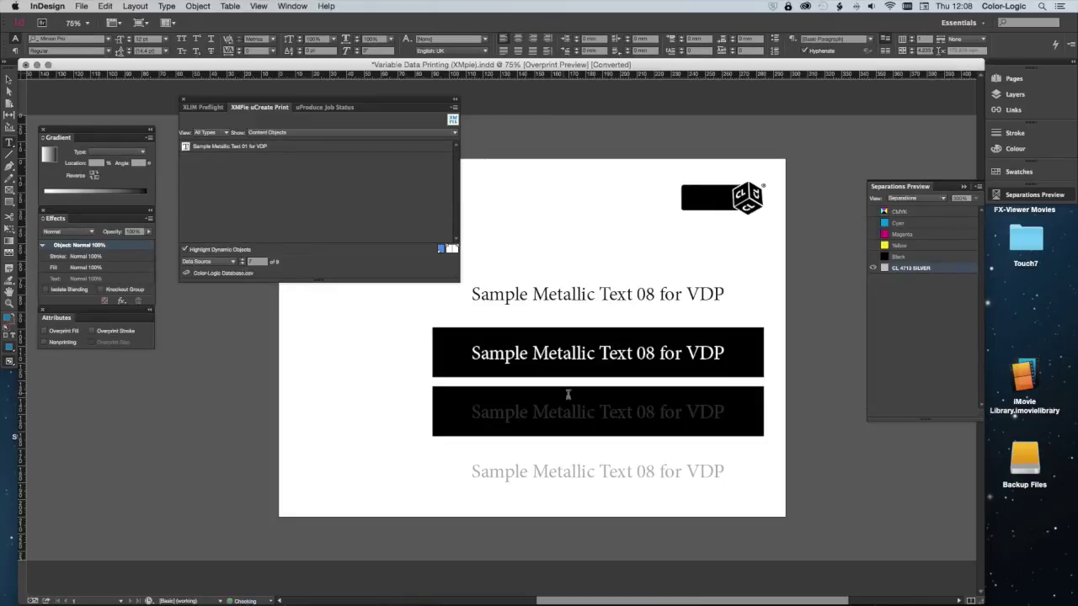
pyautogui.click(654, 476)
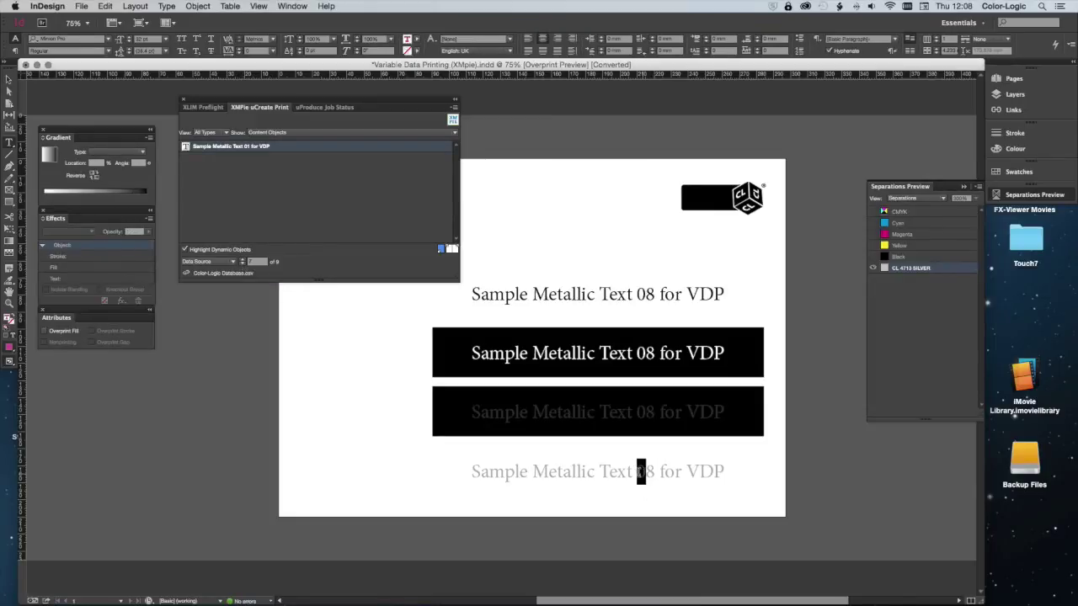
pyautogui.tripleClick(638, 472)
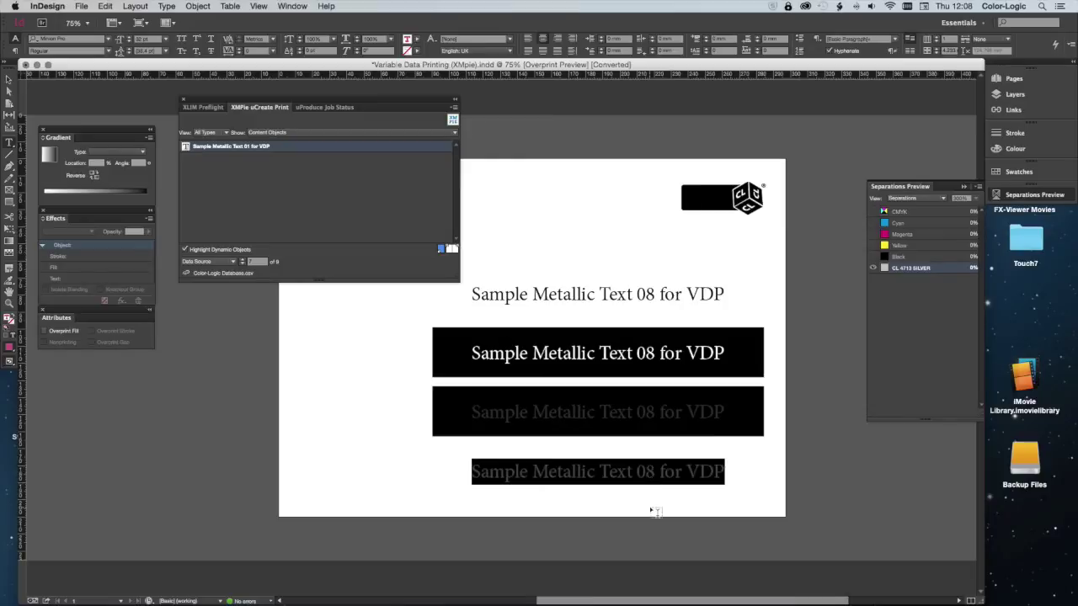
pyautogui.click(858, 512)
pyautogui.click(688, 480)
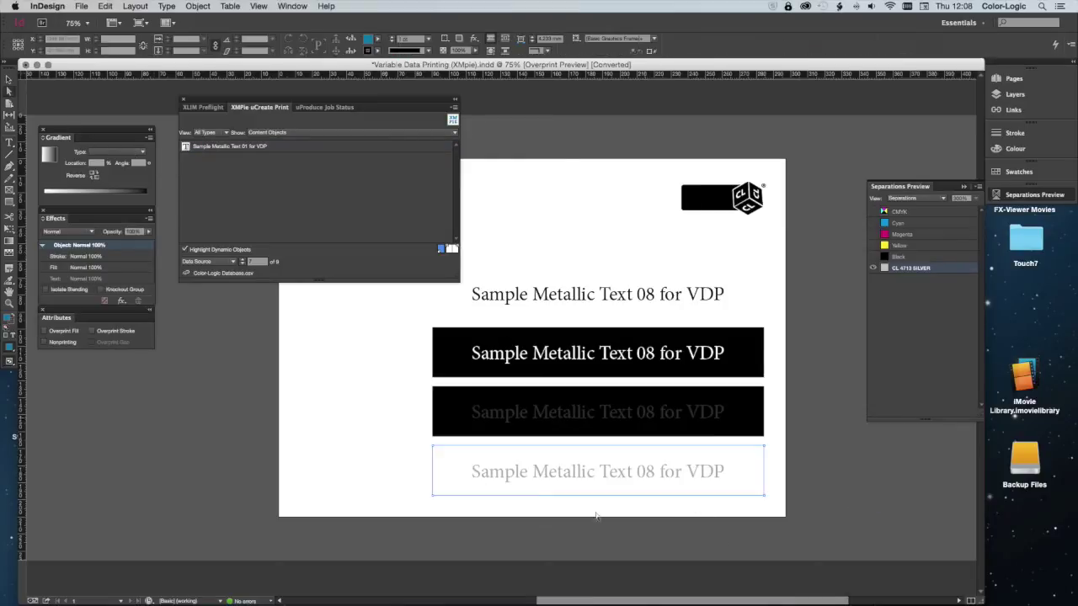
pyautogui.click(660, 441)
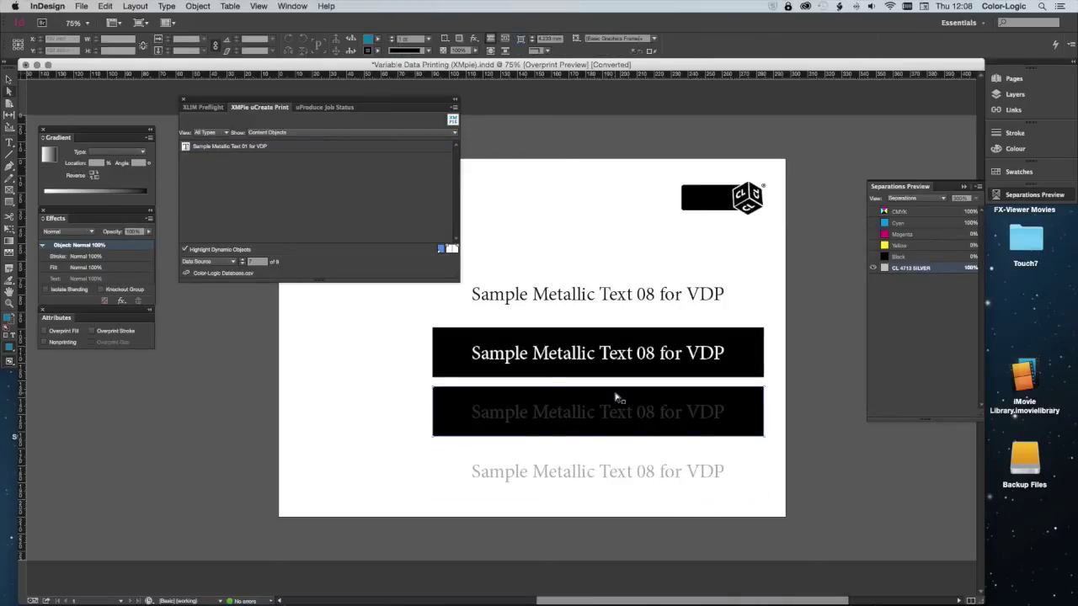
pyautogui.click(243, 263)
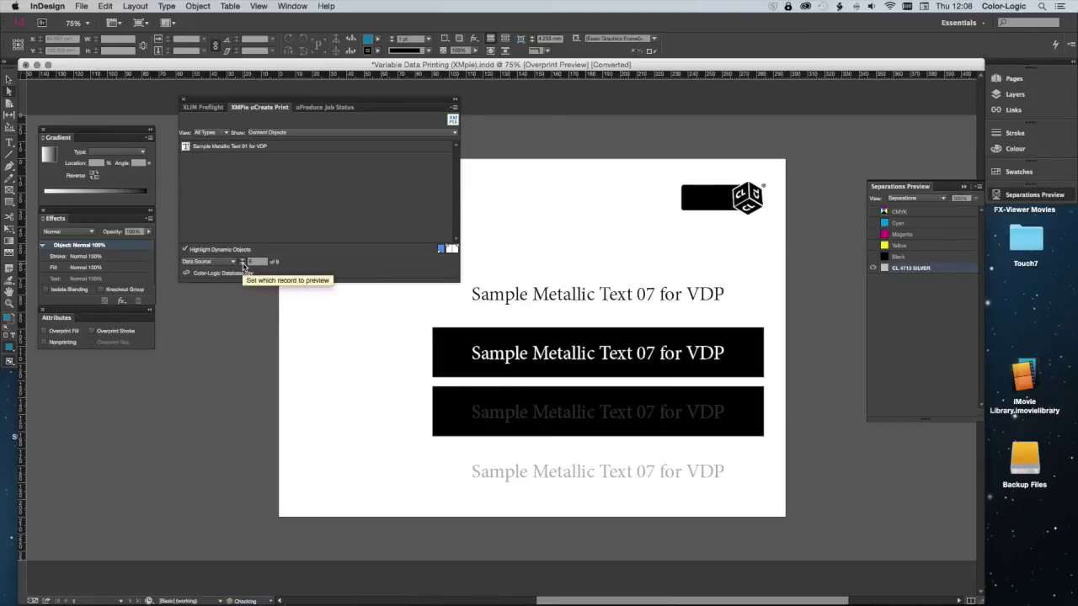
pyautogui.click(242, 264)
pyautogui.click(242, 264)
pyautogui.click(243, 263)
pyautogui.click(242, 263)
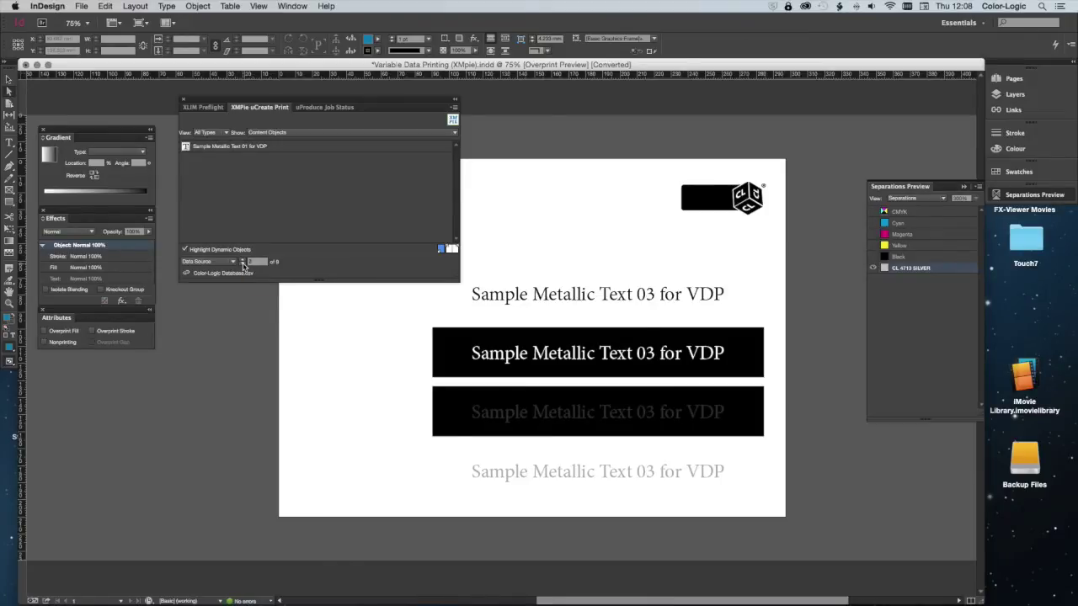
pyautogui.click(243, 264)
pyautogui.click(242, 263)
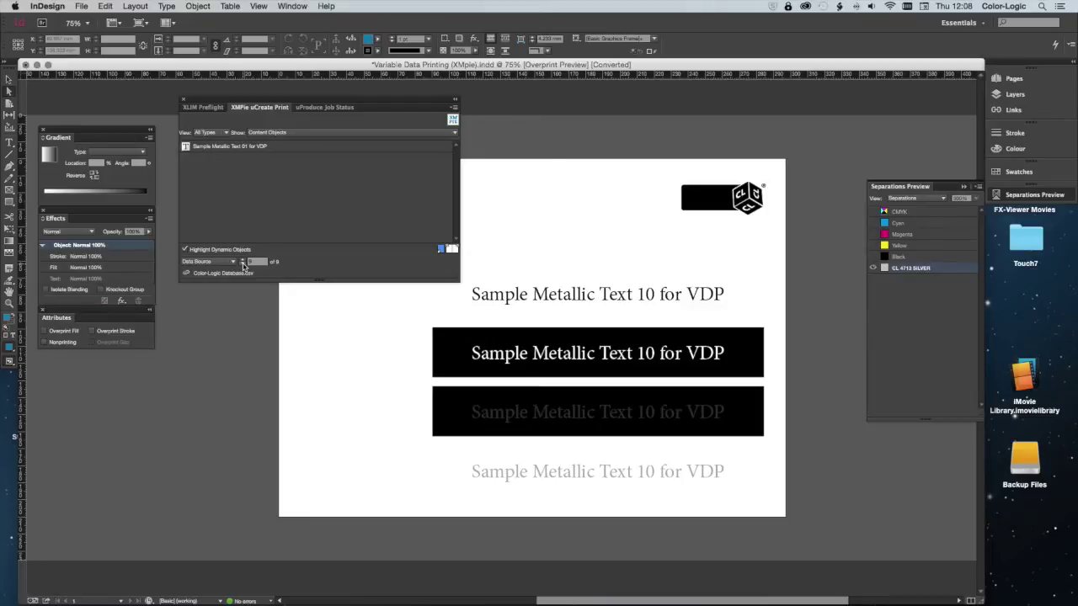
pyautogui.click(873, 211)
# Narrow the XMPie uCreate Print panel and move it off the page
pyautogui.moveTo(459, 211); pyautogui.dragTo(295, 215)
pyautogui.moveTo(248, 99); pyautogui.dragTo(108, 364)
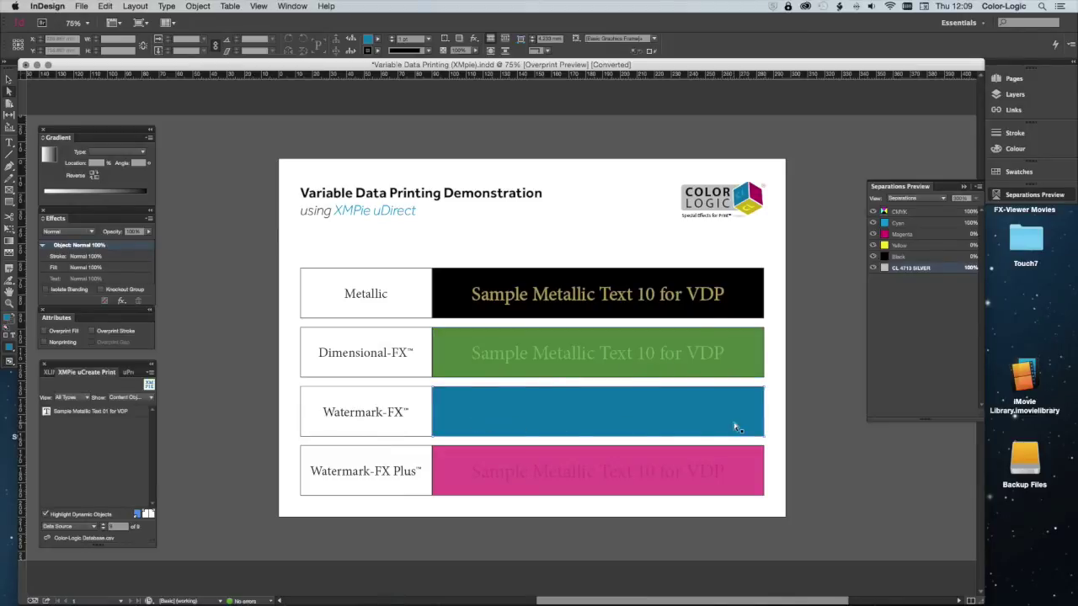
# Select the pink Watermark-FX Plus frame to check its inks, then deselect it
pyautogui.click(674, 471)
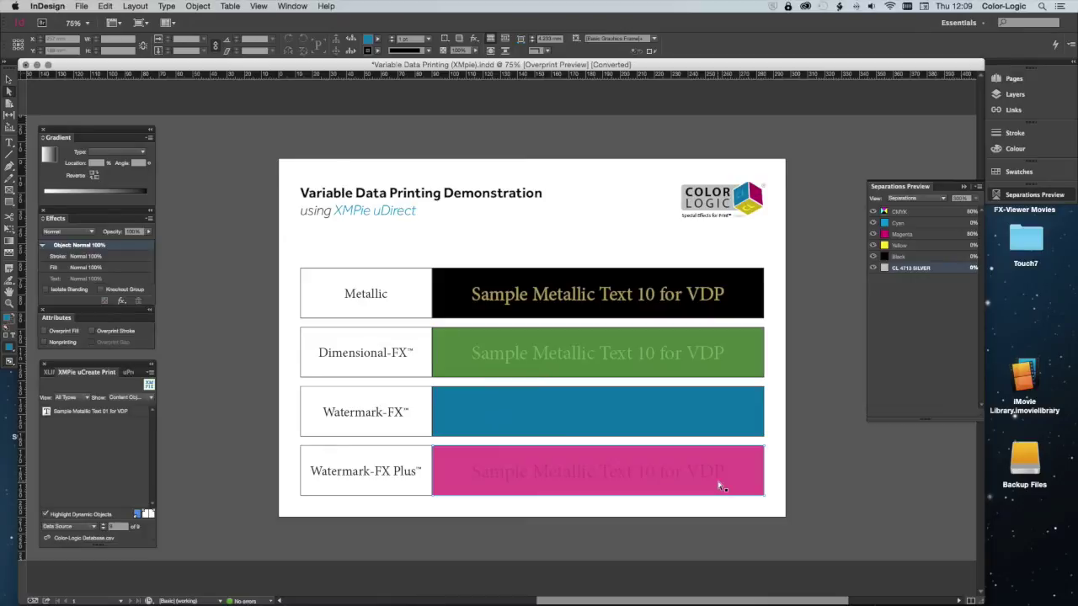
pyautogui.click(855, 483)
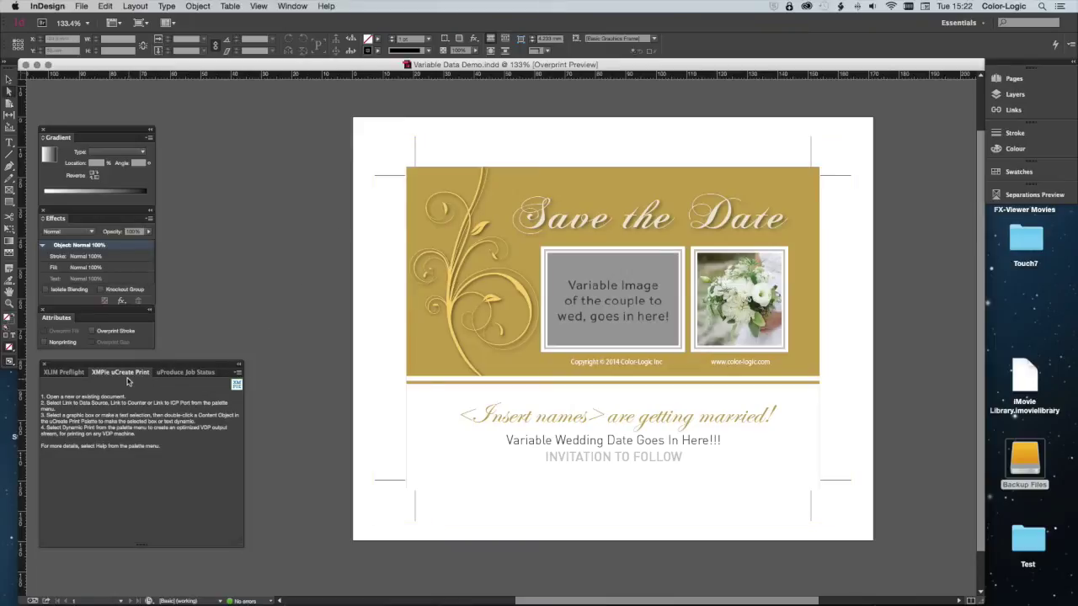
# Link Color-Logic Demo.csv to the Save the Date card as its XMPie data source
pyautogui.click(239, 372)
pyautogui.click(273, 380)
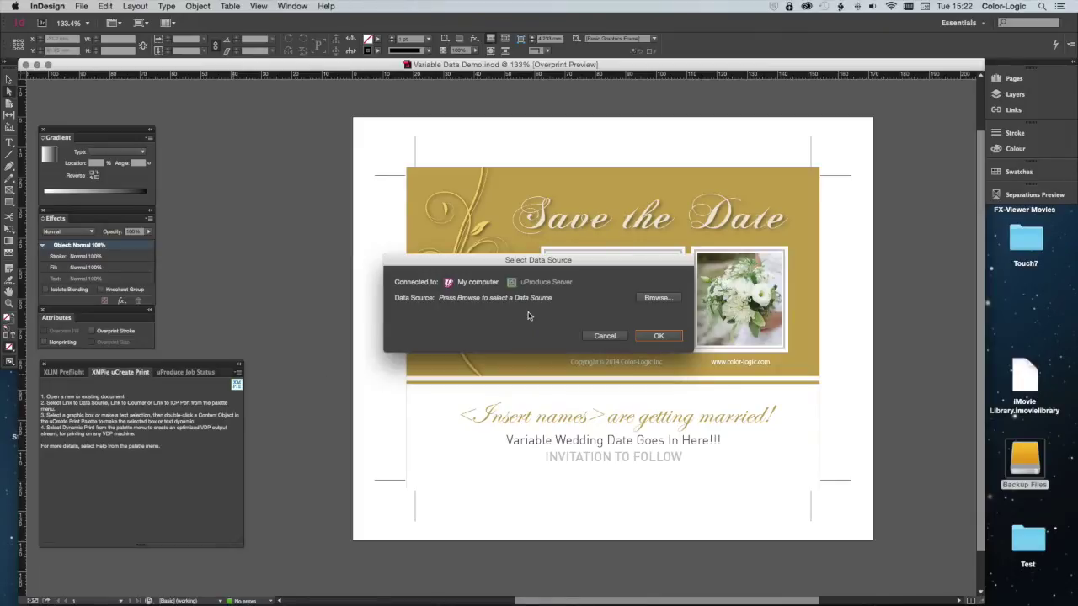
pyautogui.click(663, 300)
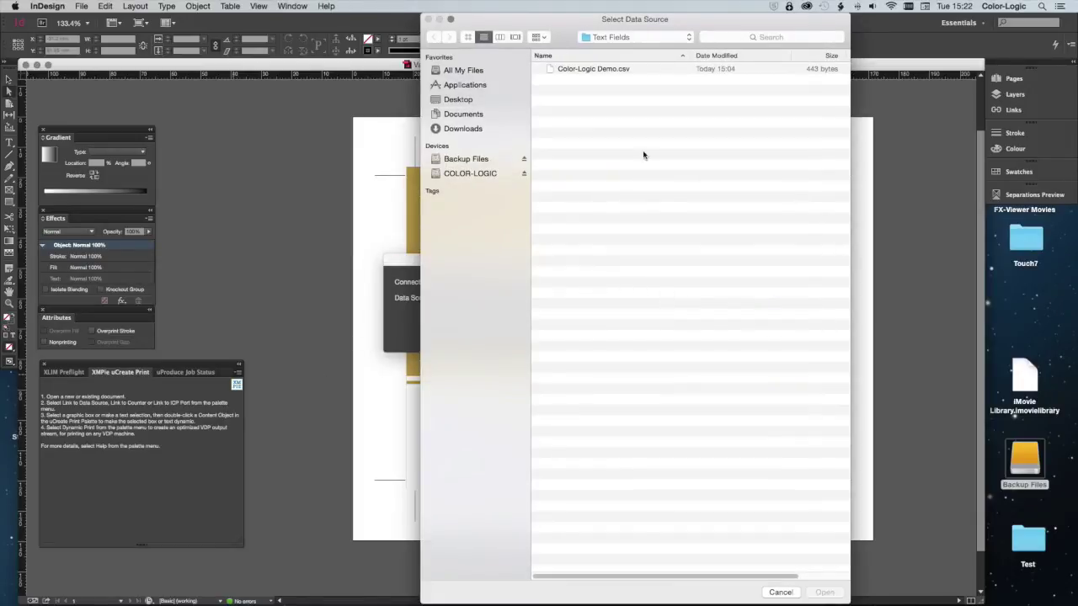
pyautogui.click(602, 71)
pyautogui.doubleClick(603, 71)
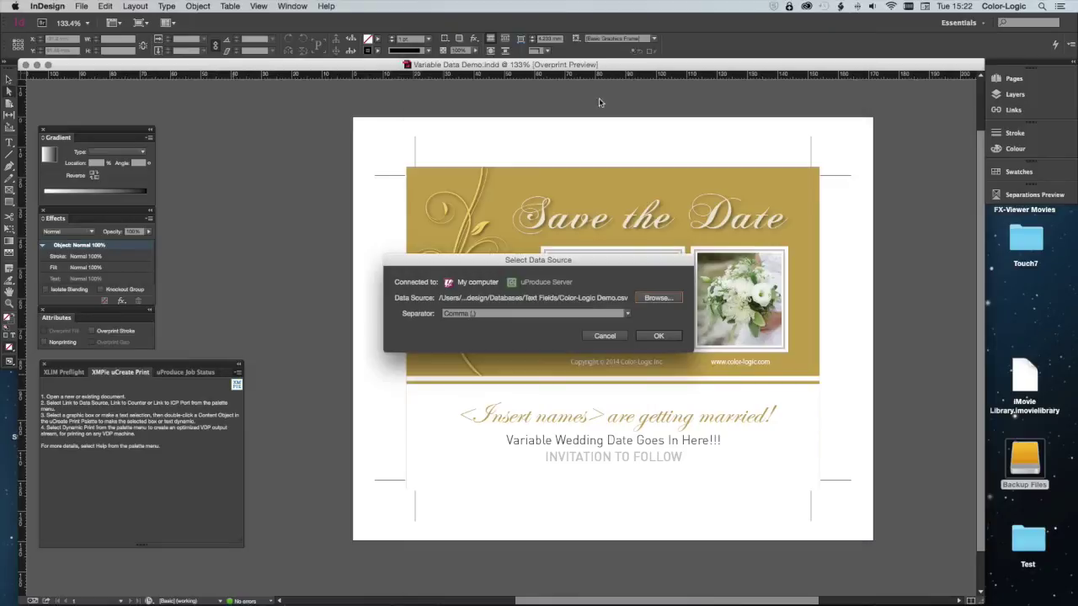
pyautogui.click(662, 337)
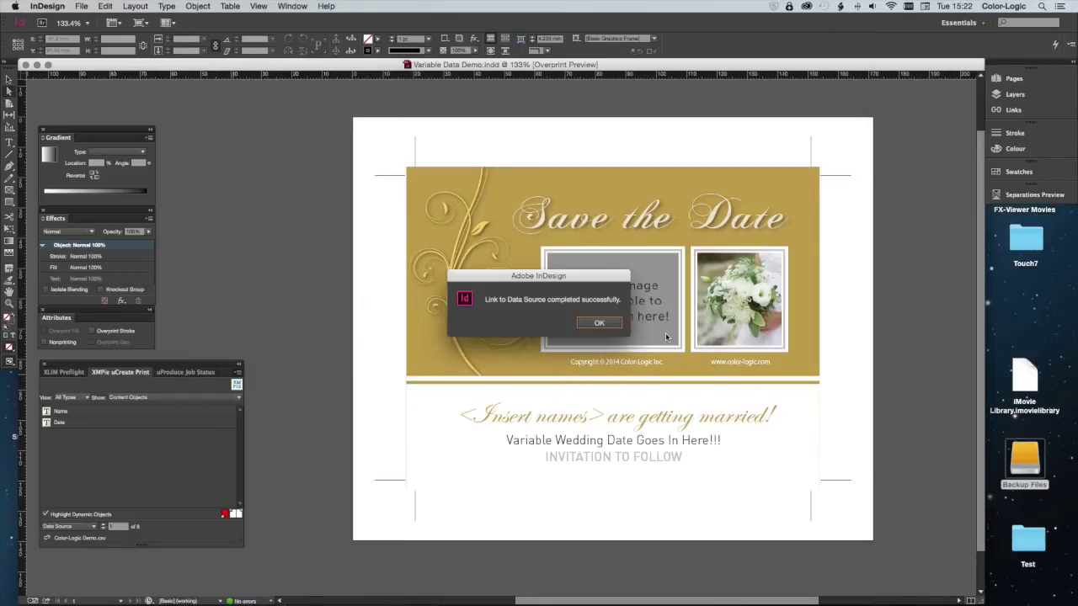
pyautogui.click(599, 323)
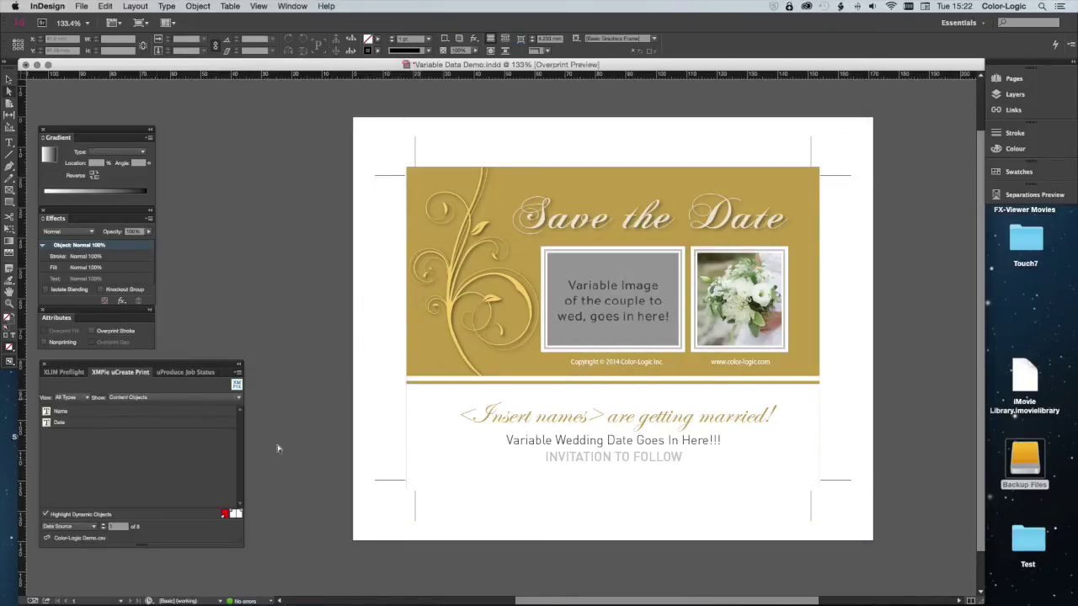
# Show the Name and Date fields' record values and bring up Color-Logic Demo.csv in Excel
pyautogui.rightClick(128, 463)
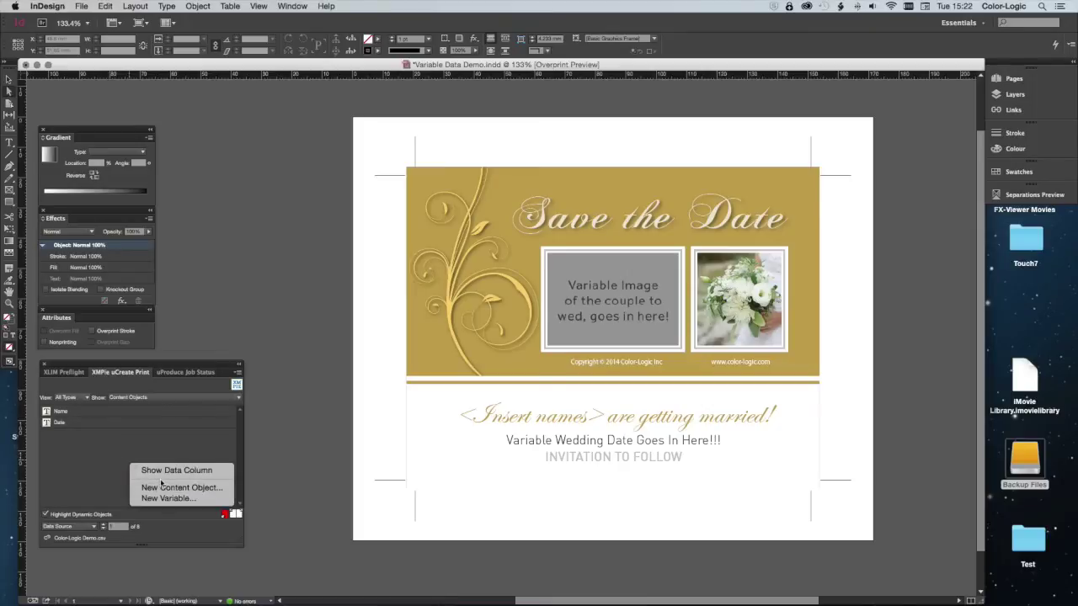
pyautogui.click(160, 470)
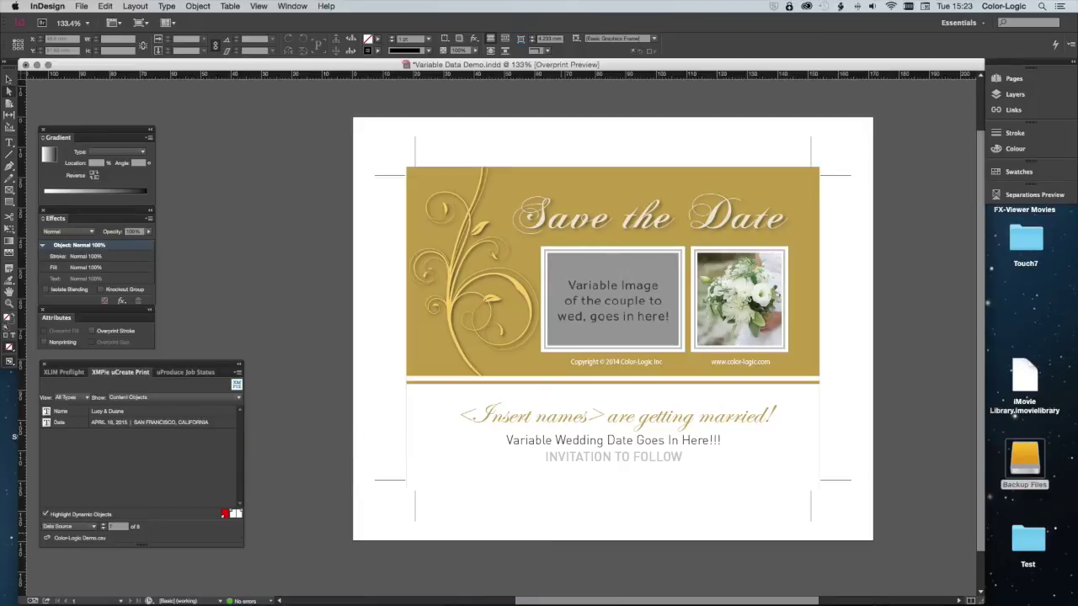
pyautogui.moveTo(742, 594)
pyautogui.click(689, 595)
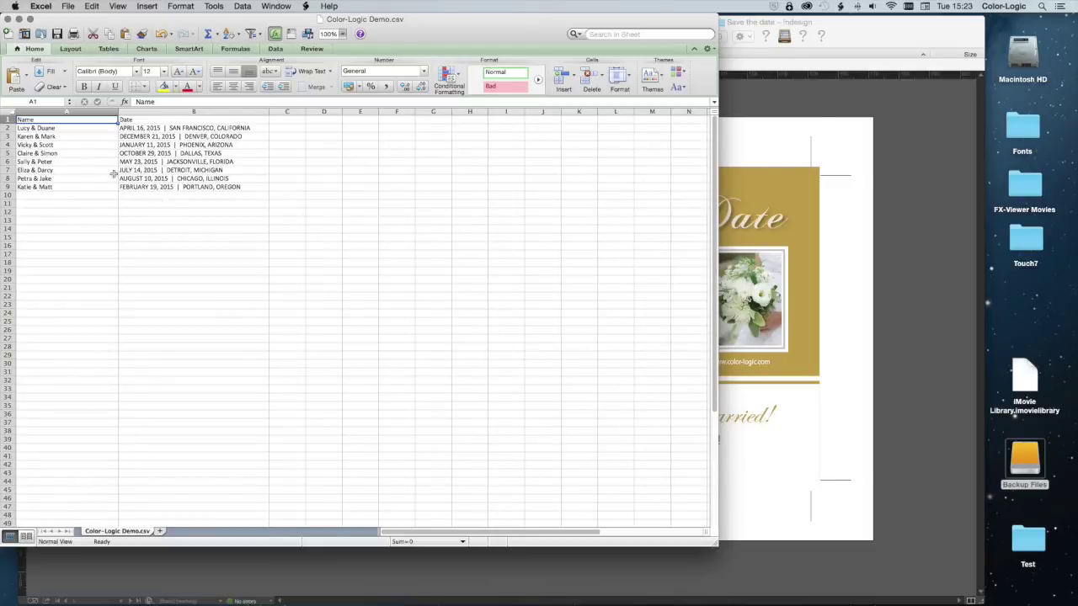
# Review the couple names in cells A2:A9, then hide Excel and return to the InDesign card
pyautogui.moveTo(73, 129); pyautogui.dragTo(72, 188)
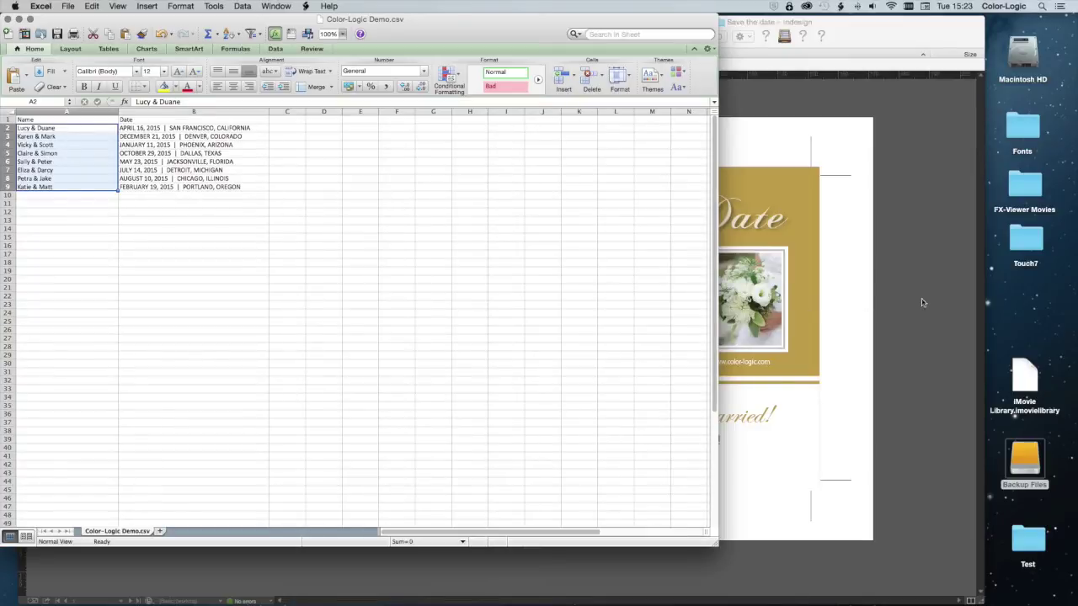
pyautogui.press('super+h')
pyautogui.click(291, 301)
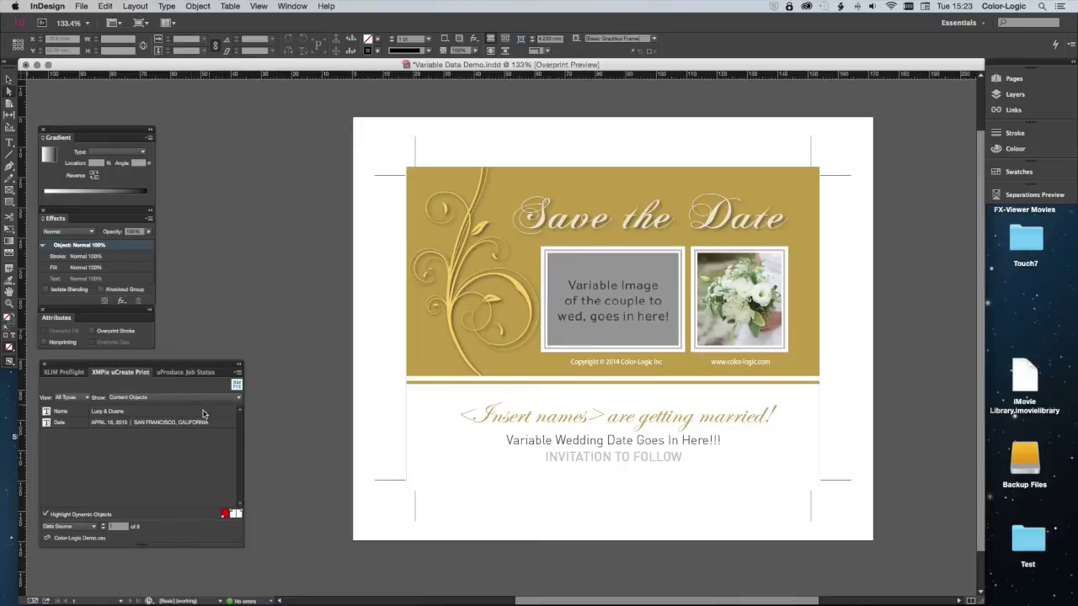
# Set the XMPie assets folder to Databases > Variable Photographs
pyautogui.click(236, 374)
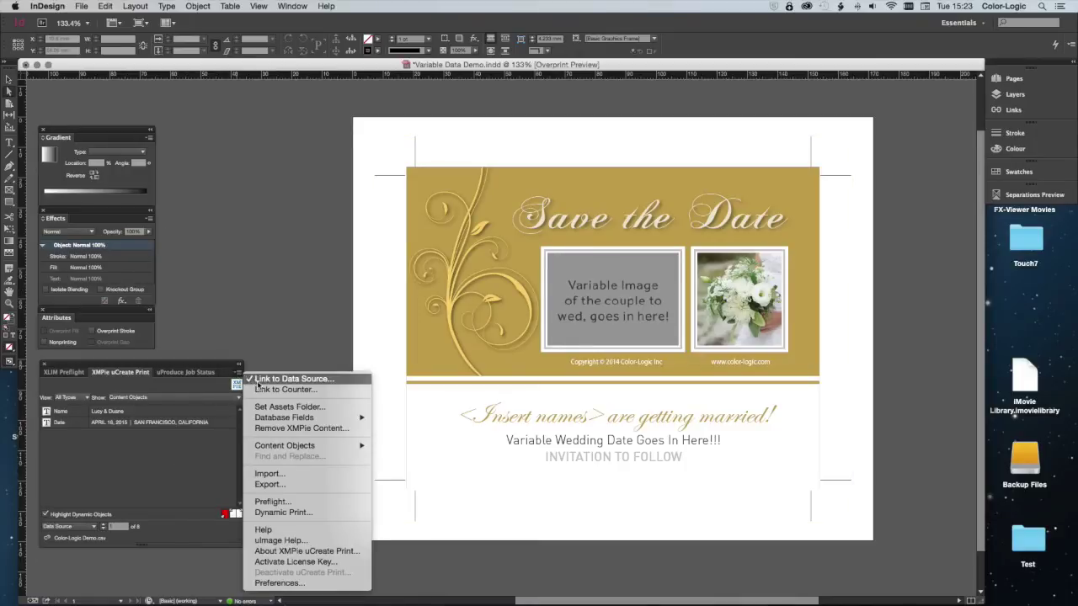
pyautogui.click(290, 410)
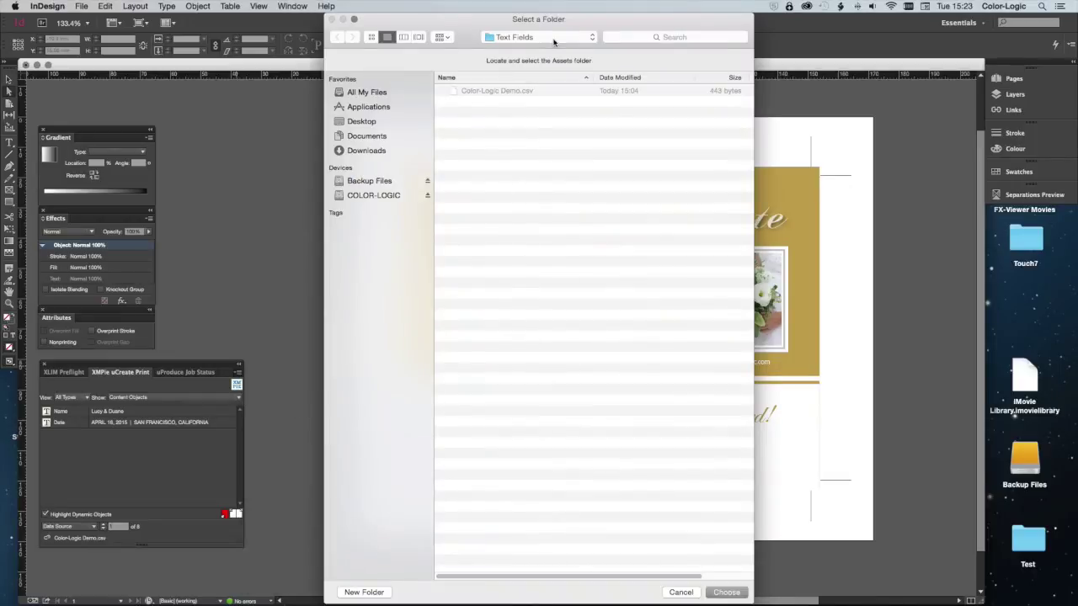
pyautogui.click(554, 38)
pyautogui.click(550, 49)
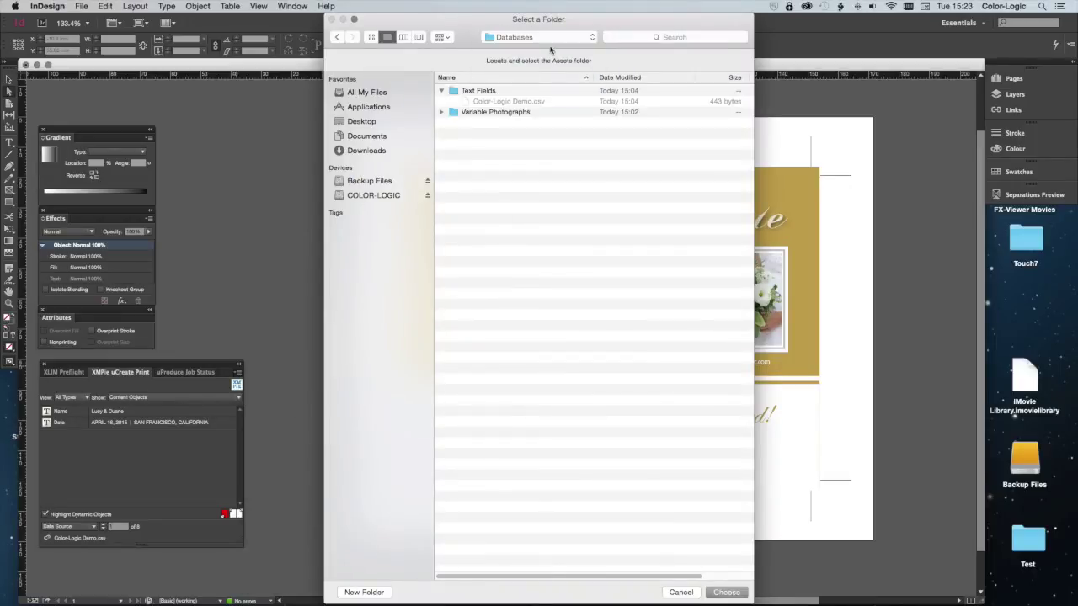
pyautogui.doubleClick(511, 114)
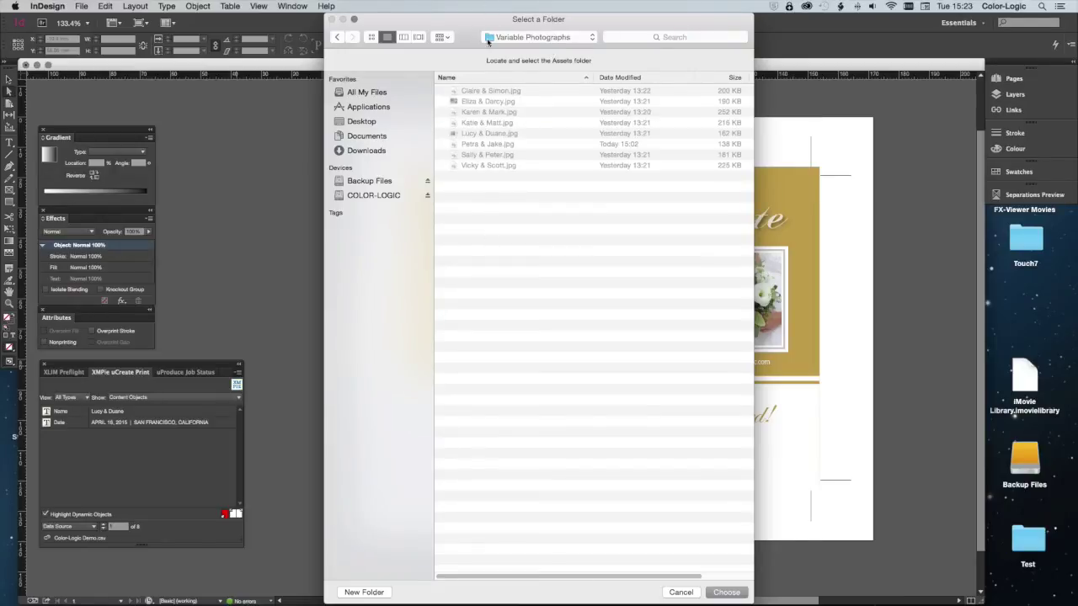
pyautogui.click(726, 592)
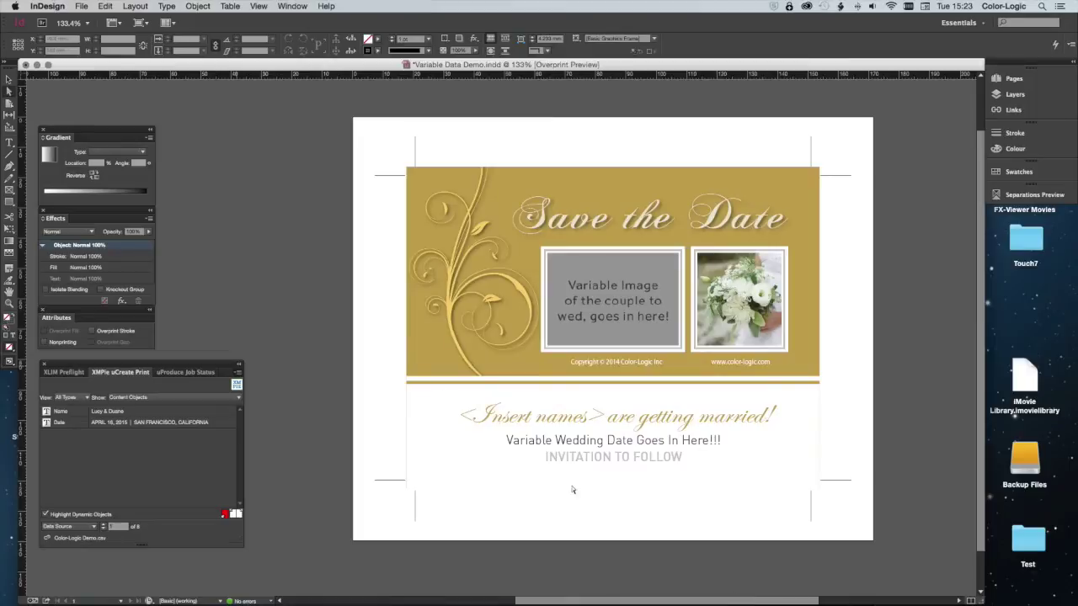
# Create a Graphic content object named The Happy Couple, driven by the Name column
pyautogui.rightClick(143, 449)
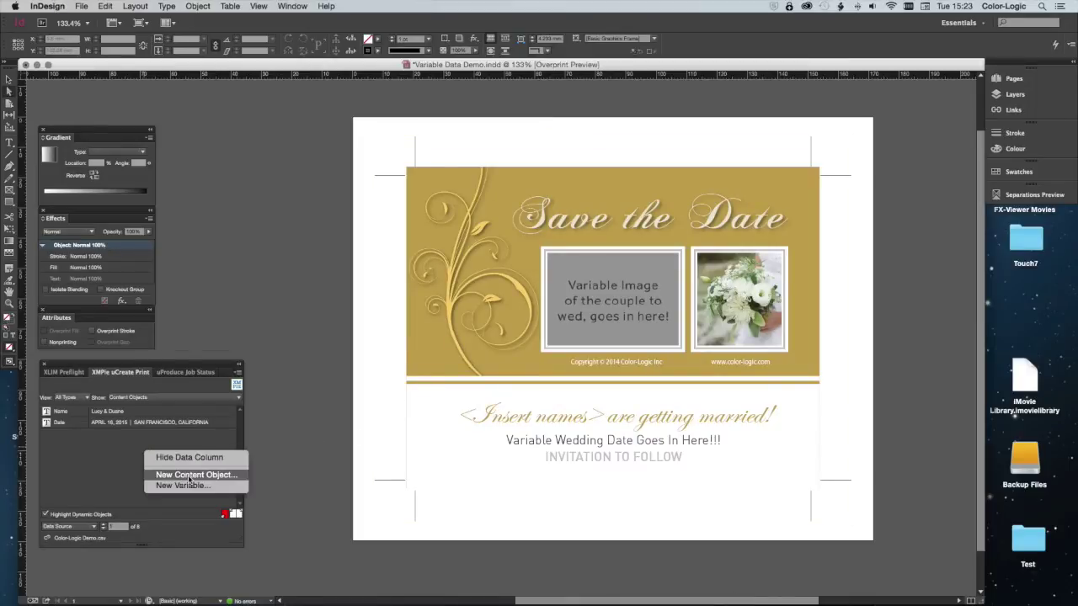
pyautogui.click(191, 476)
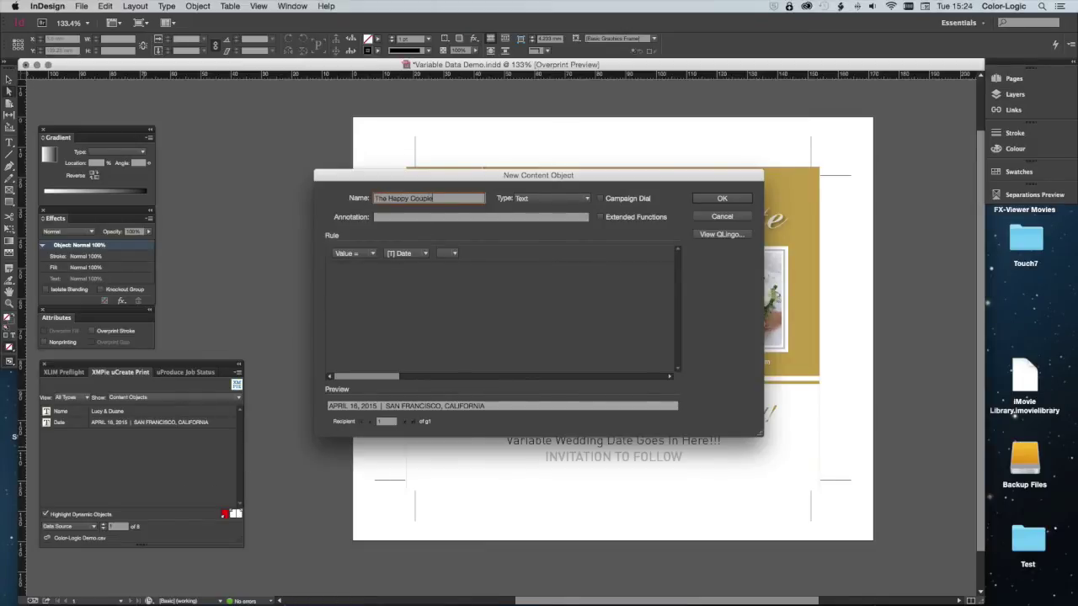
pyautogui.click(549, 199)
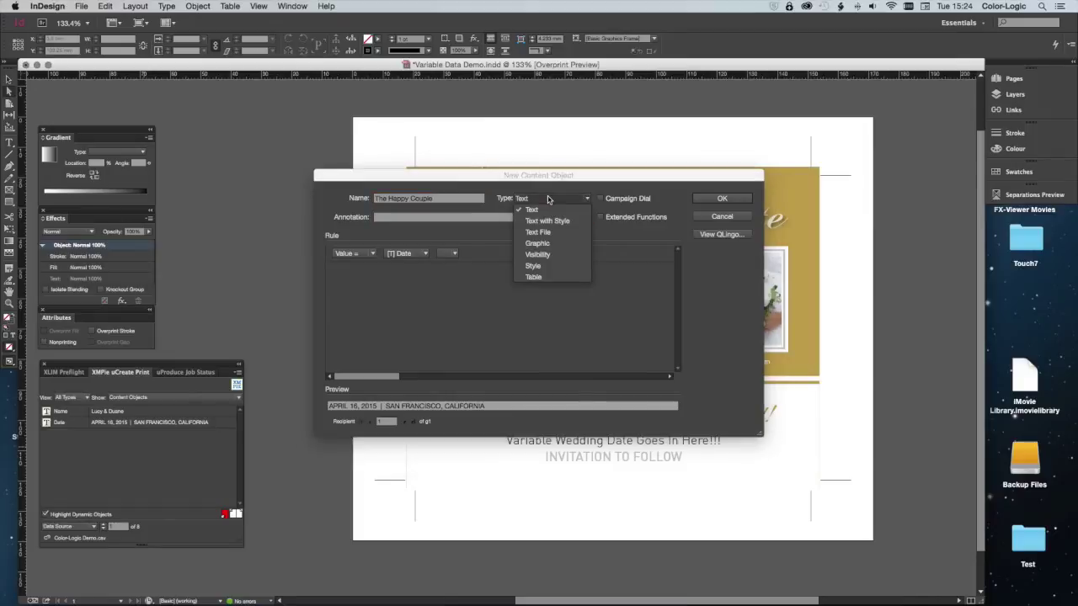
pyautogui.click(549, 243)
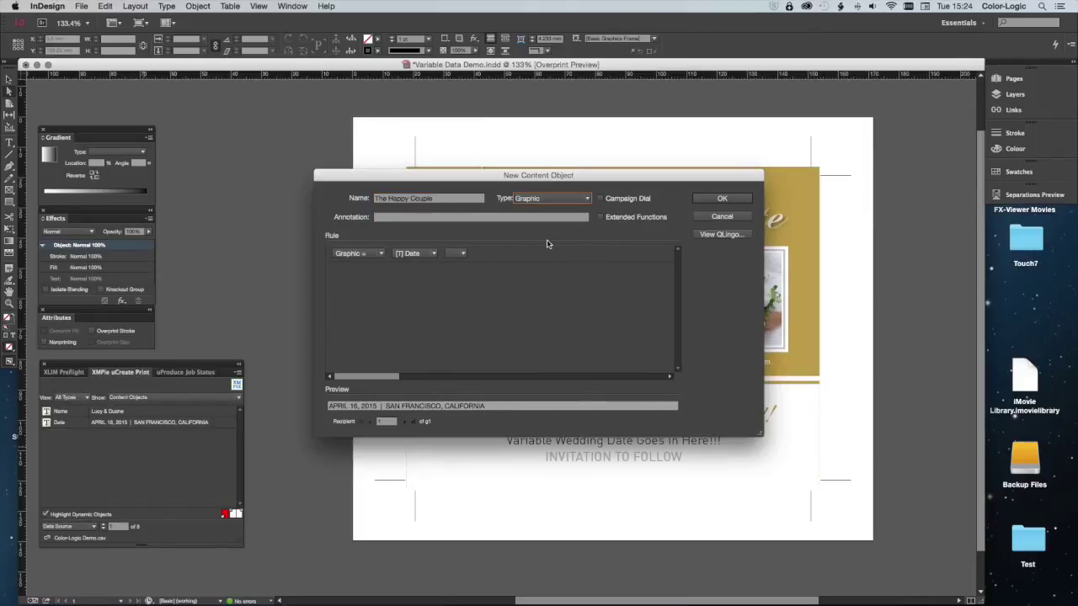
pyautogui.click(415, 253)
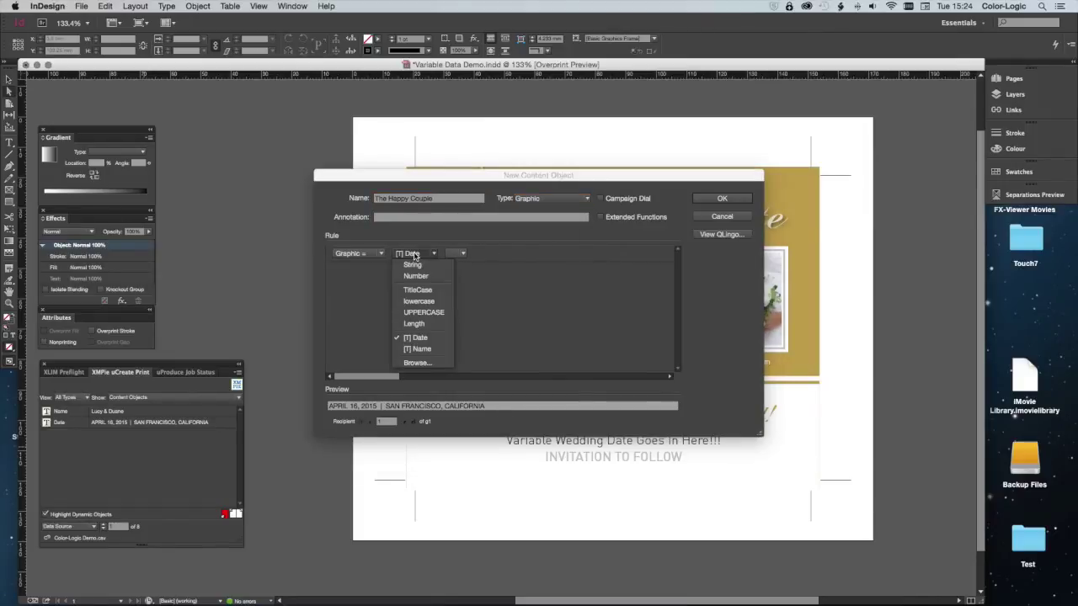
pyautogui.click(431, 351)
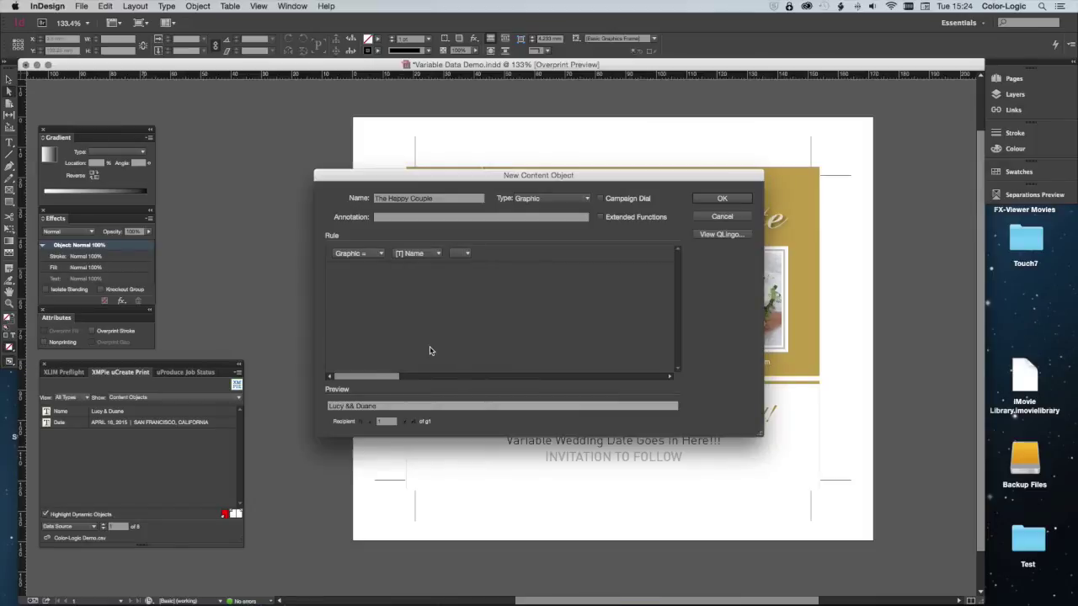
pyautogui.click(714, 200)
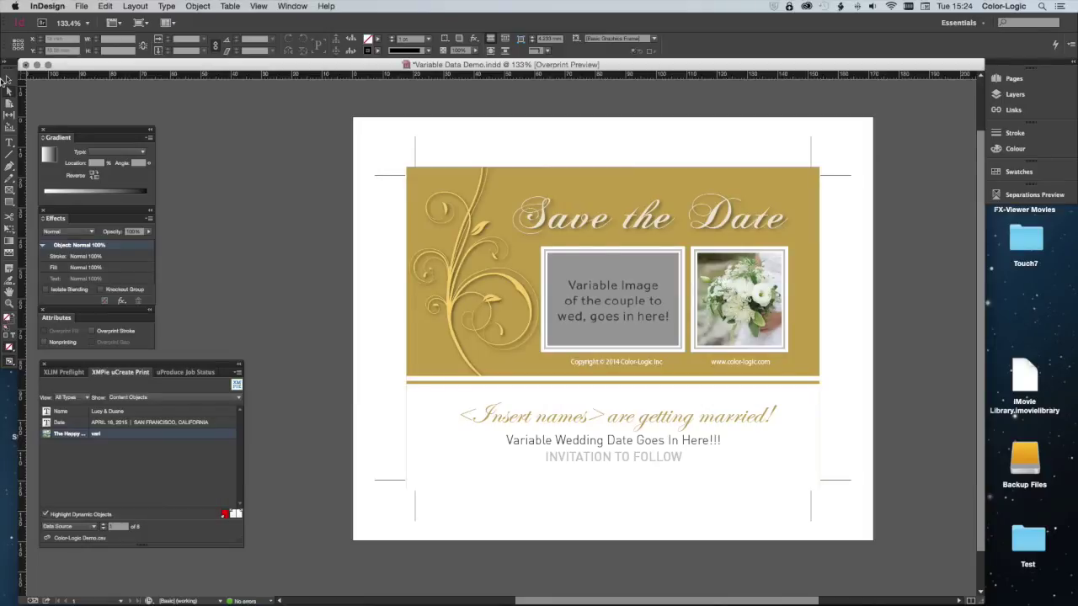
# Fill the grey image frame with The Happy Couple photo, then select the <Insert names> text
pyautogui.click(7, 80)
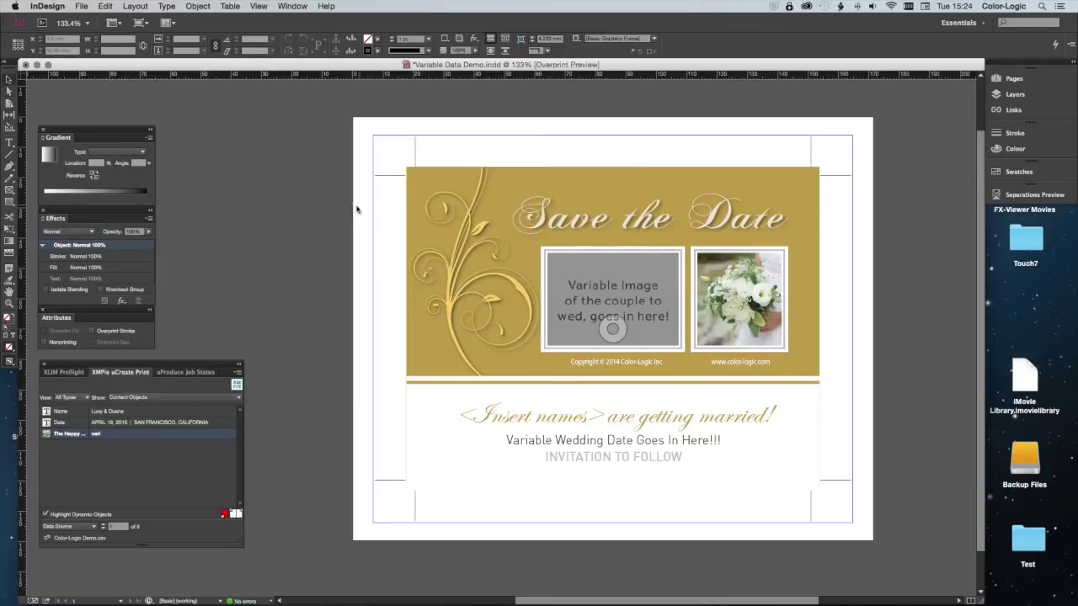
pyautogui.click(613, 299)
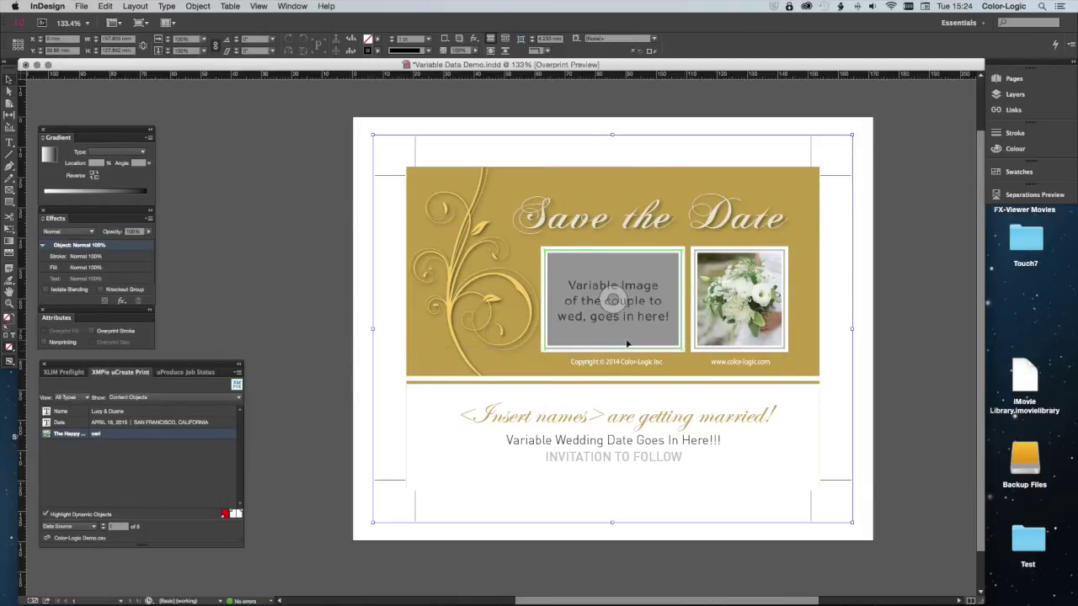
pyautogui.doubleClick(553, 309)
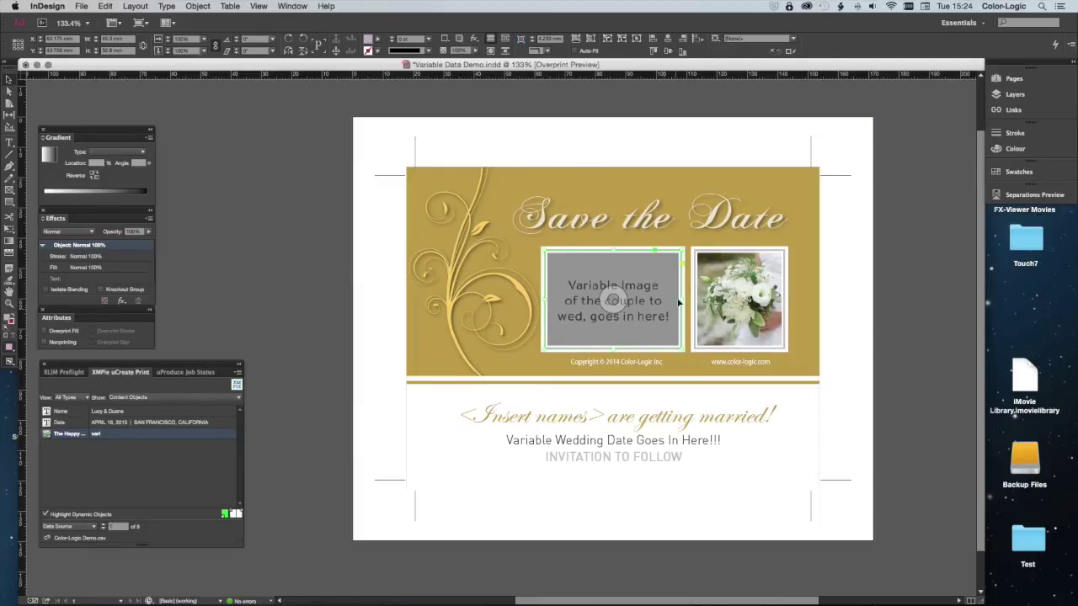
pyautogui.doubleClick(71, 435)
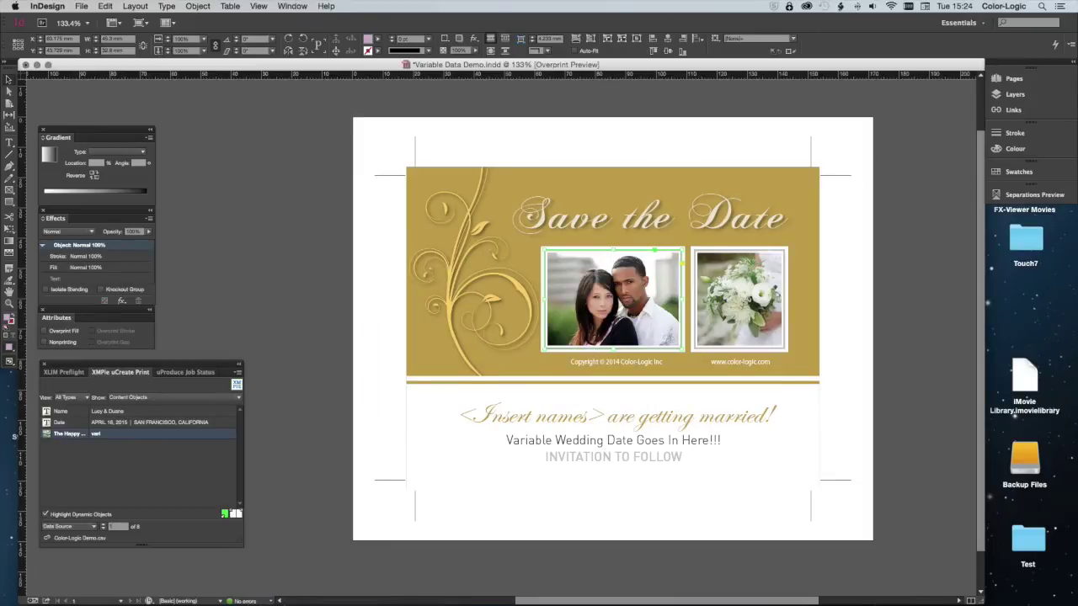
pyautogui.click(9, 143)
pyautogui.moveTo(455, 416); pyautogui.dragTo(603, 417)
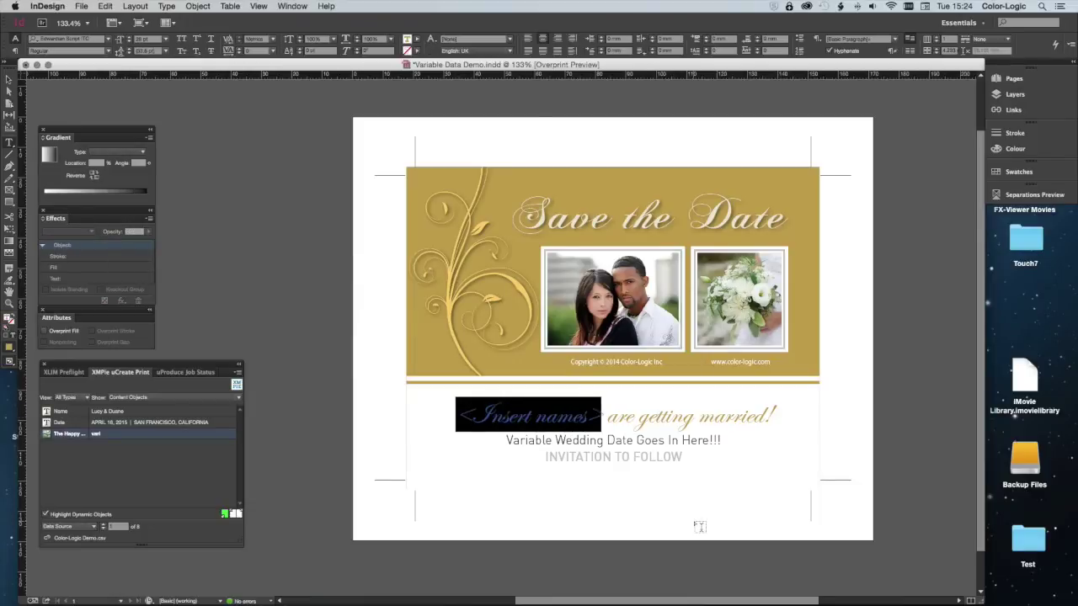
# Replace <Insert names> with the Name field and the date line with the Date field
pyautogui.doubleClick(65, 412)
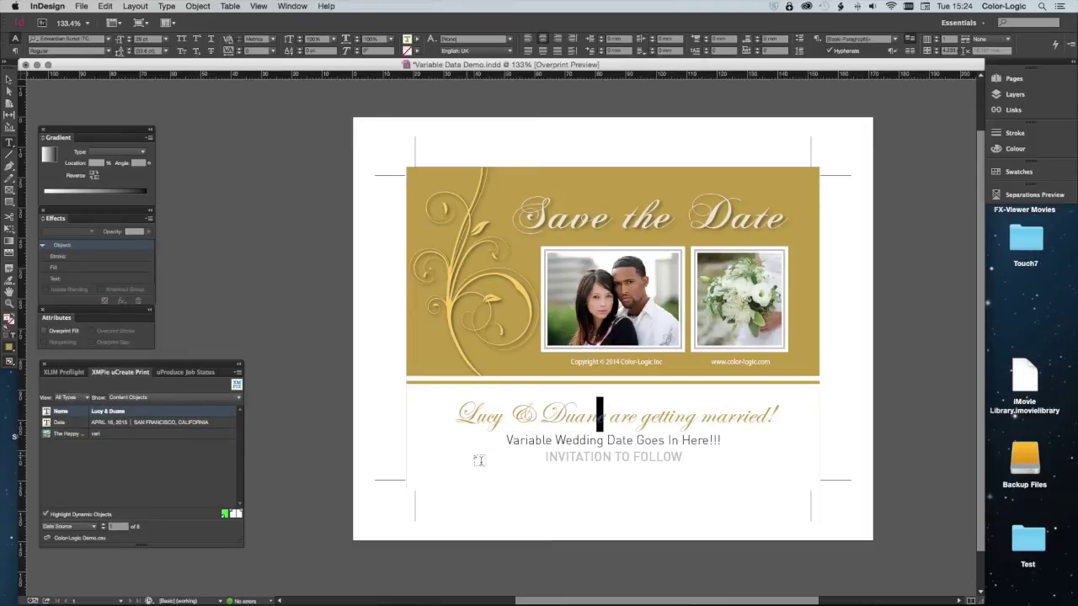
pyautogui.doubleClick(548, 439)
pyautogui.click(548, 440)
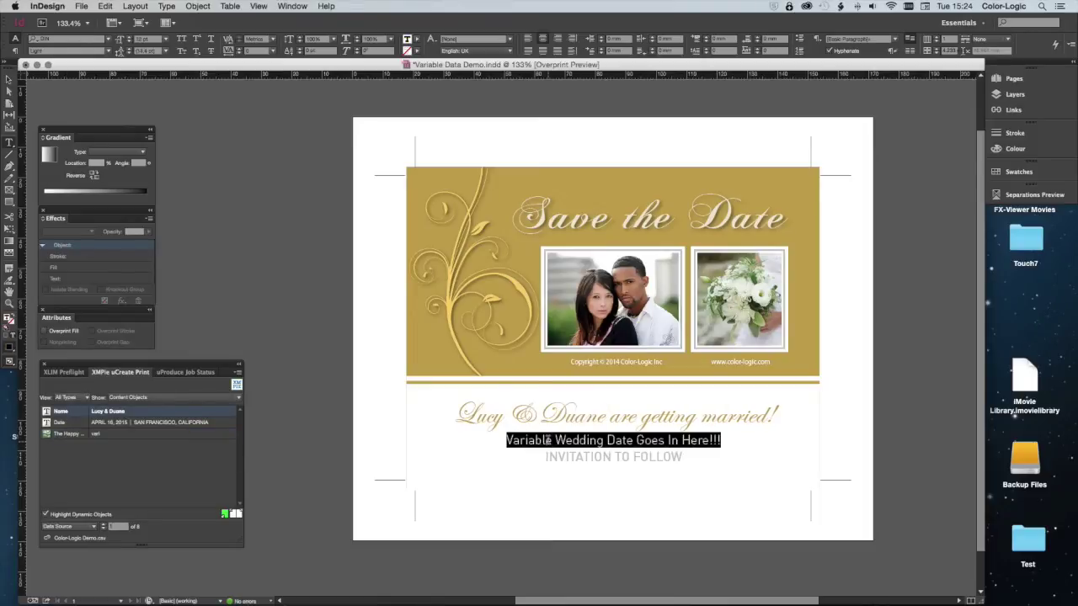
pyautogui.click(64, 425)
pyautogui.doubleClick(64, 425)
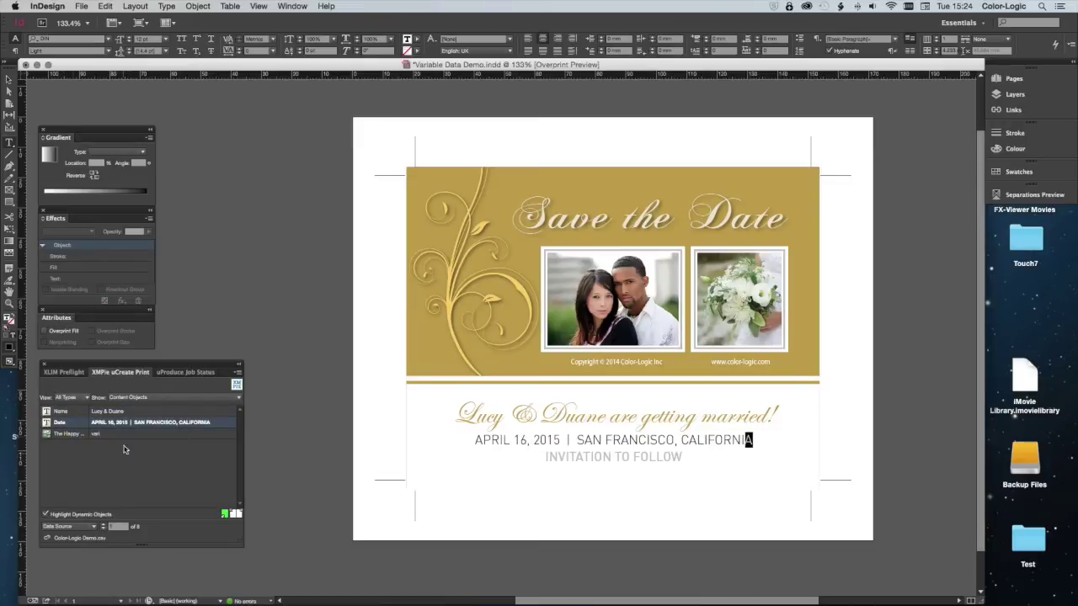
pyautogui.click(9, 91)
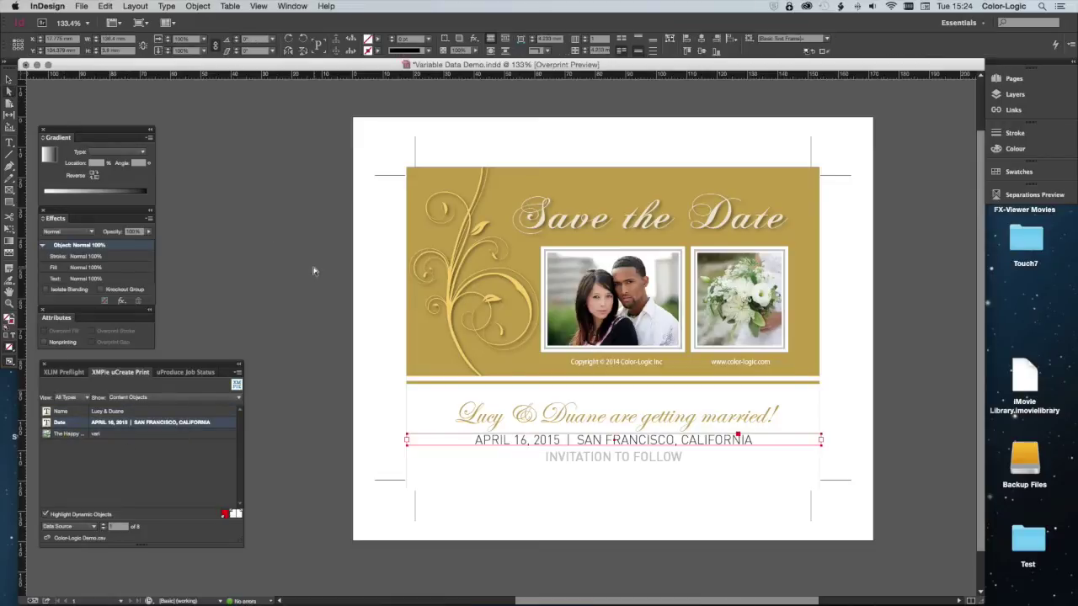
pyautogui.click(333, 380)
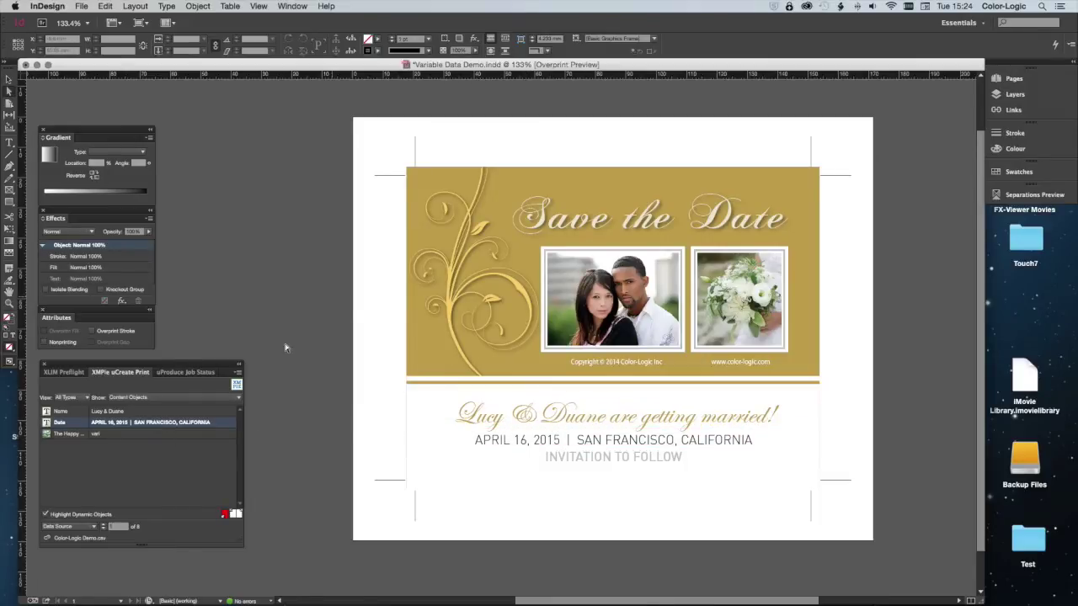
# Edit the Name content object and change its type to text with style
pyautogui.click(70, 413)
pyautogui.rightClick(71, 417)
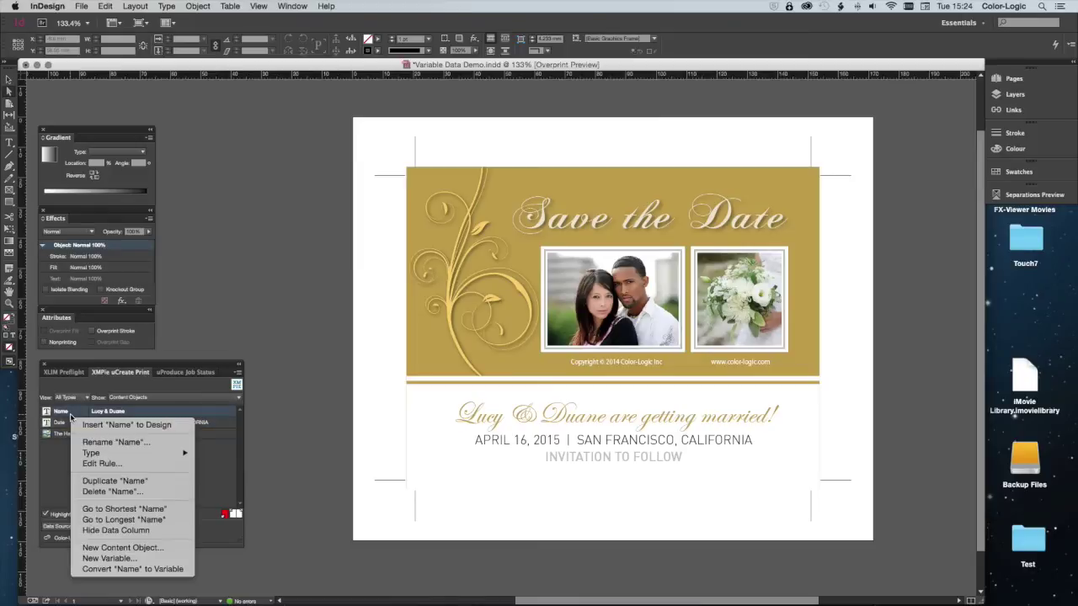
pyautogui.click(92, 454)
pyautogui.click(579, 198)
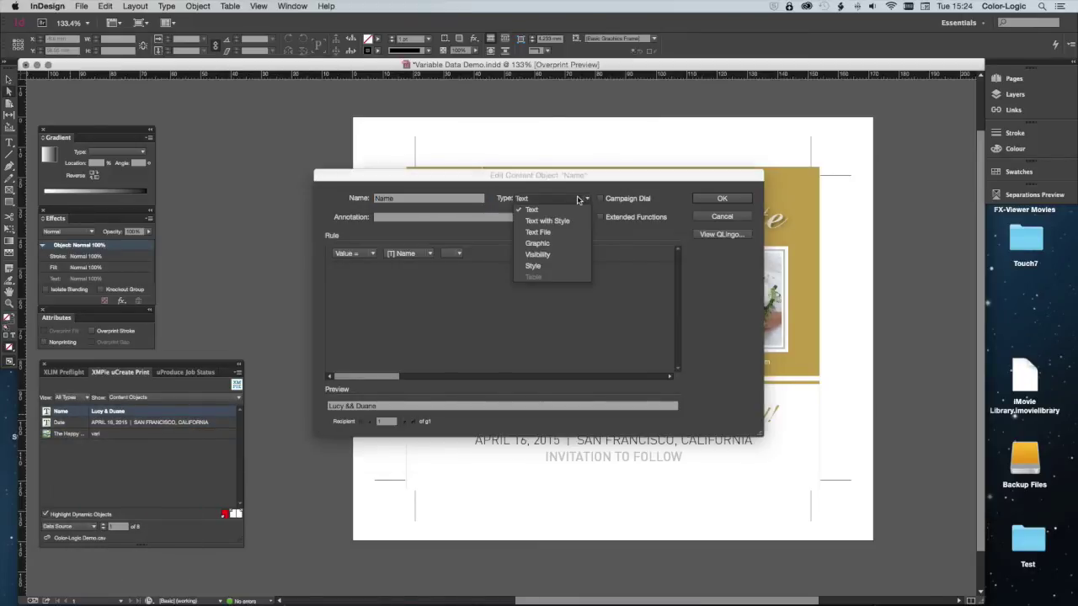
pyautogui.click(571, 222)
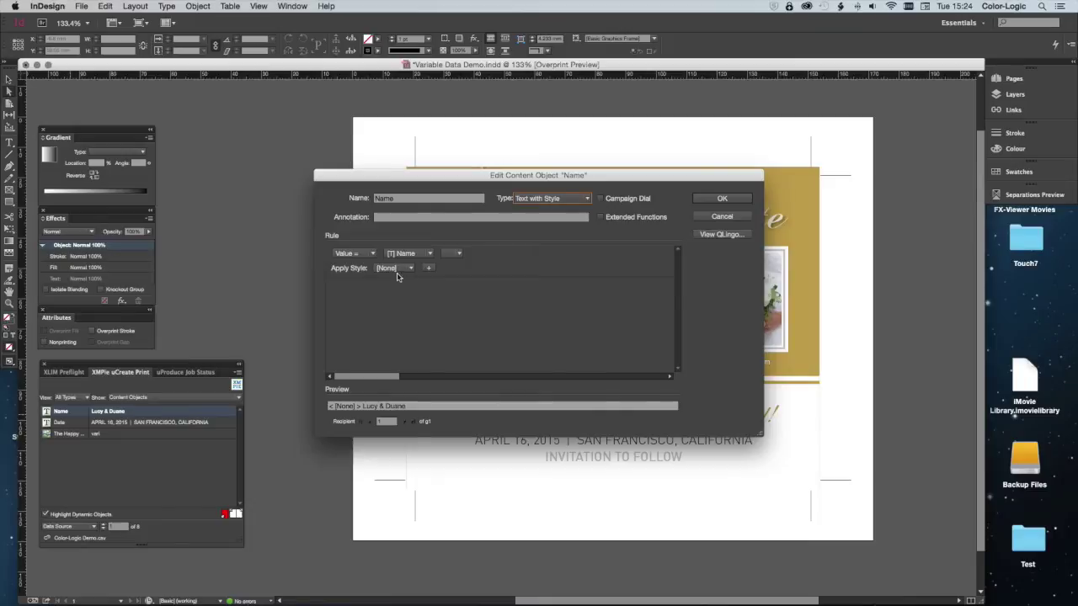
pyautogui.click(722, 216)
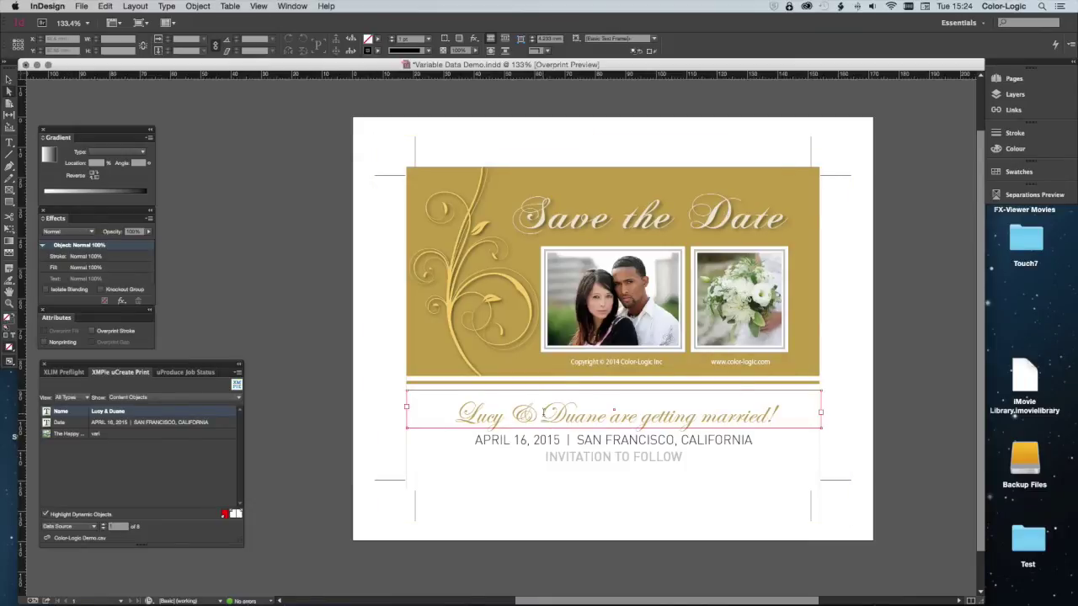
# Create a Variable Name character style from the selected names line
pyautogui.doubleClick(547, 418)
pyautogui.tripleClick(584, 413)
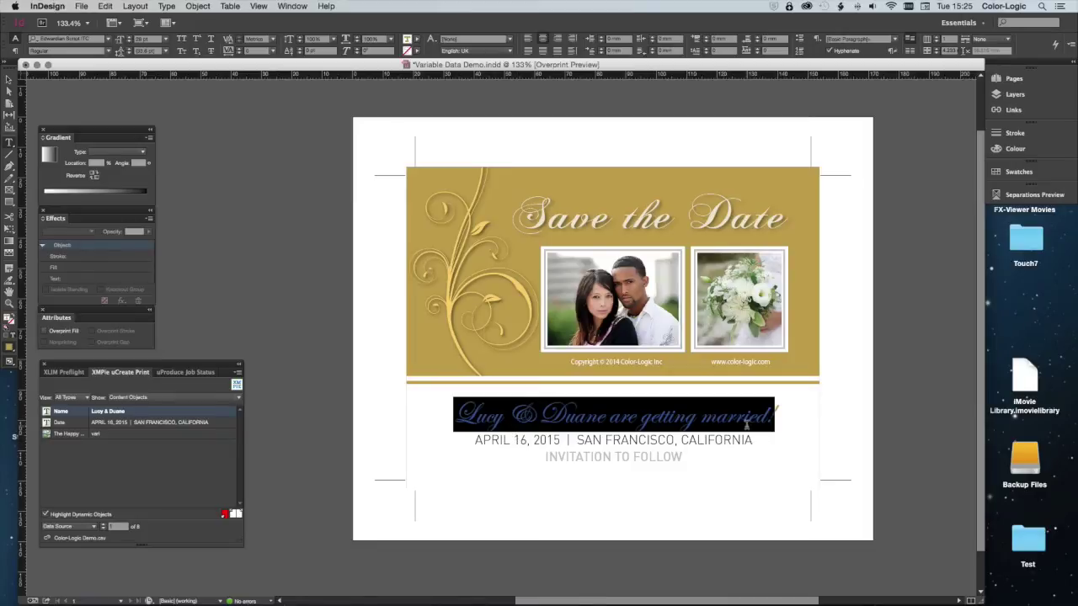
pyautogui.click(193, 6)
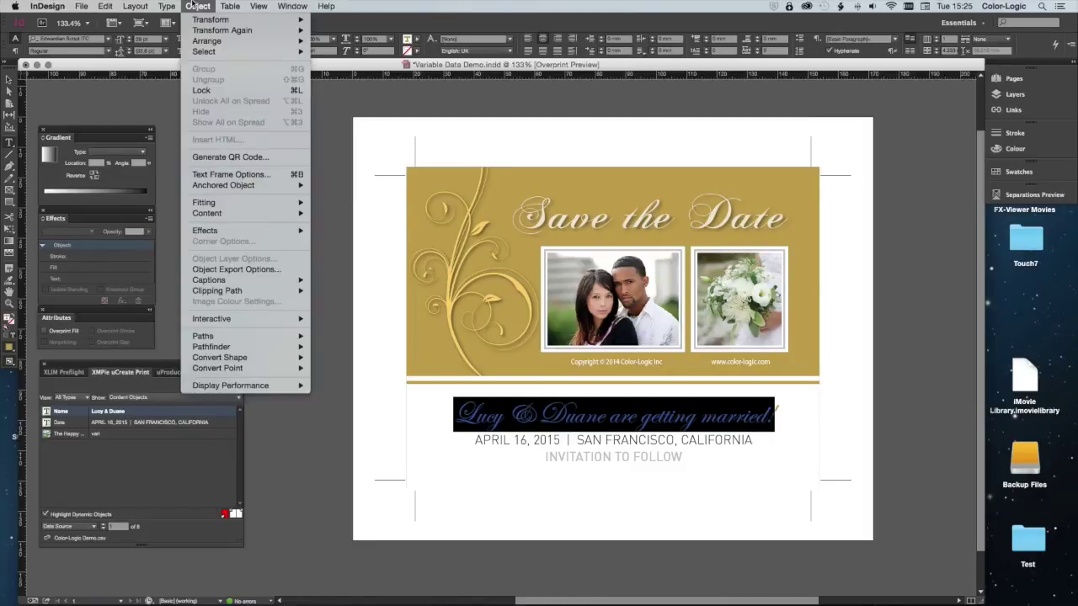
pyautogui.moveTo(166, 6)
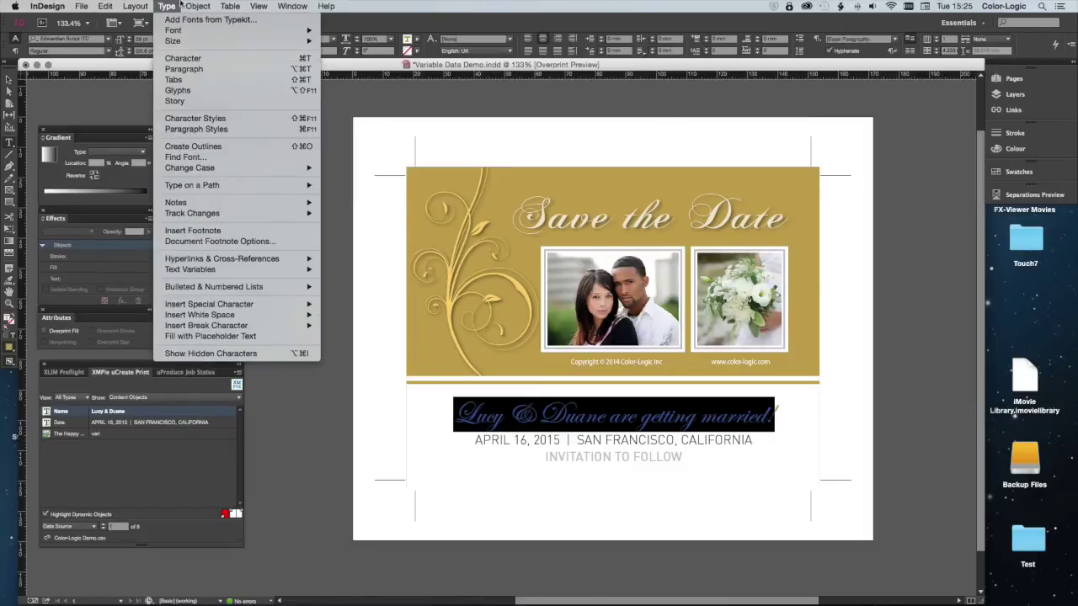
pyautogui.click(192, 118)
pyautogui.click(382, 138)
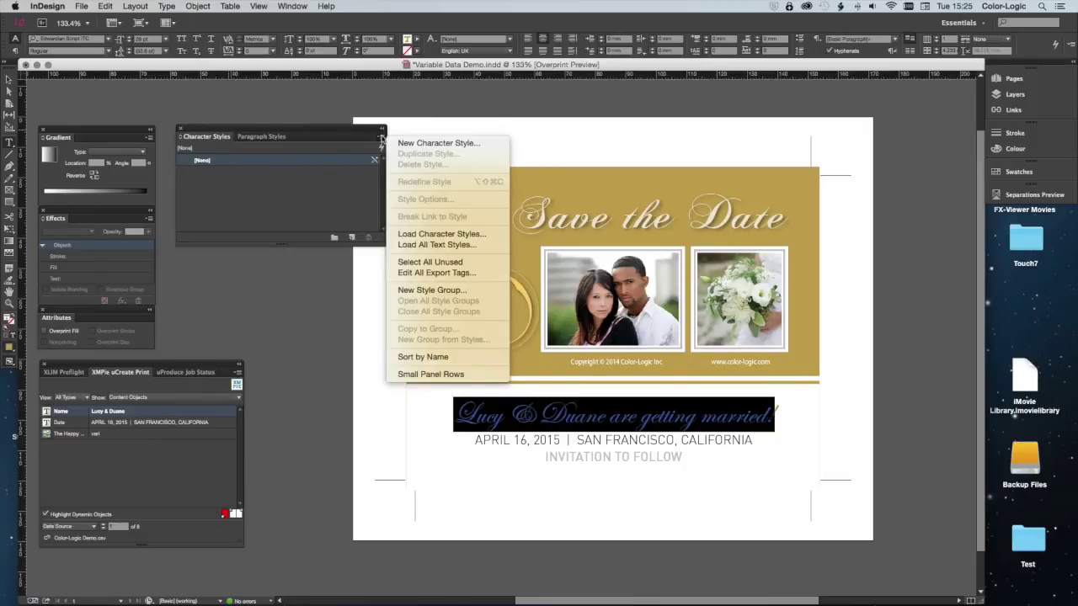
pyautogui.click(420, 143)
pyautogui.write('Name')
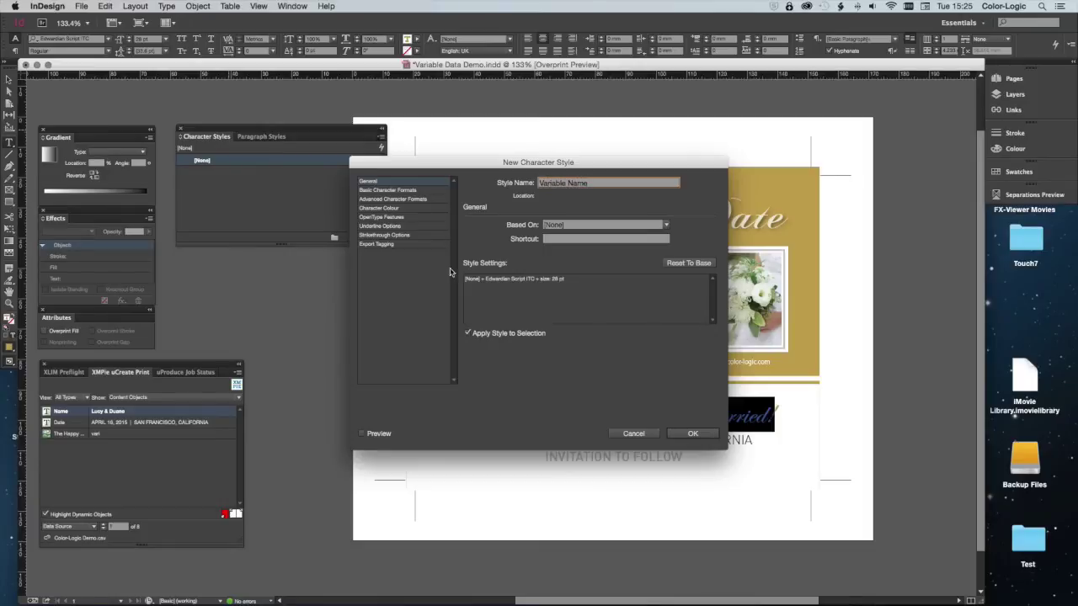
pyautogui.click(670, 431)
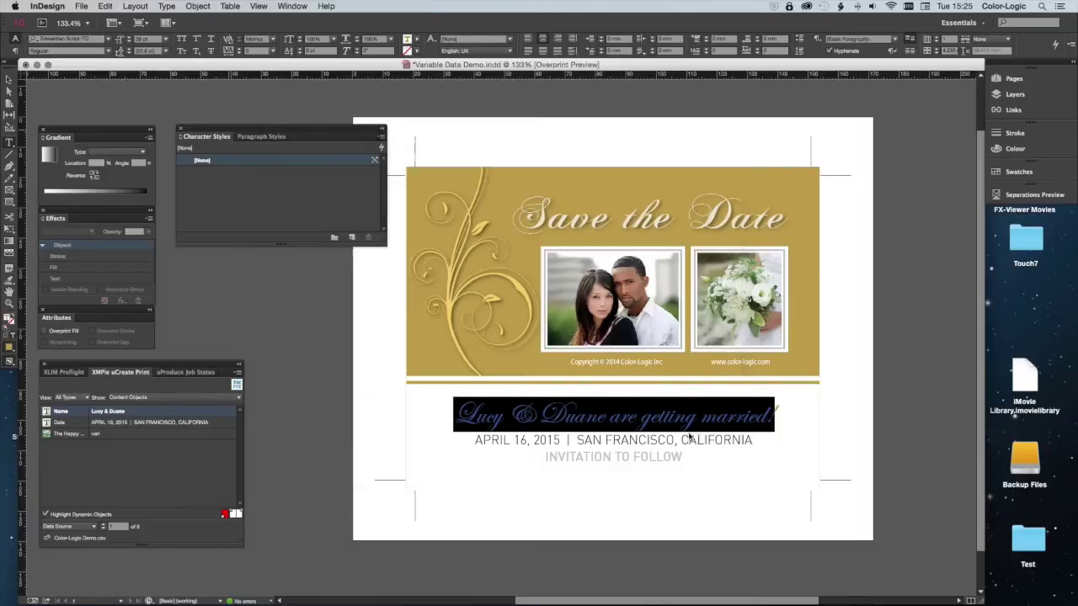
# Create a Variable Date character style from the selected date line
pyautogui.doubleClick(580, 441)
pyautogui.tripleClick(581, 441)
pyautogui.click(381, 148)
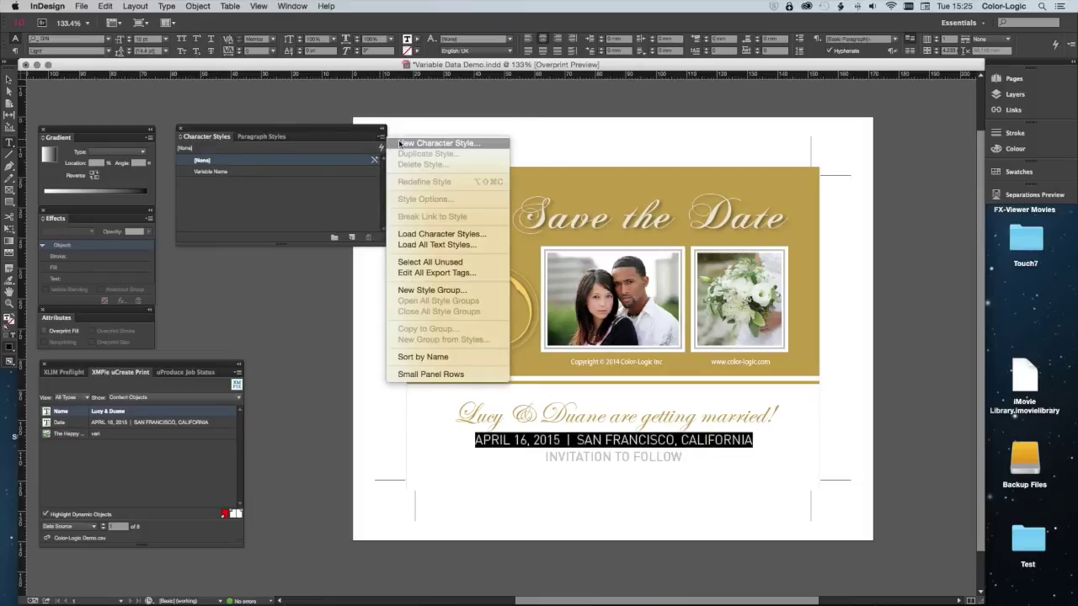
pyautogui.click(404, 147)
pyautogui.write('Va')
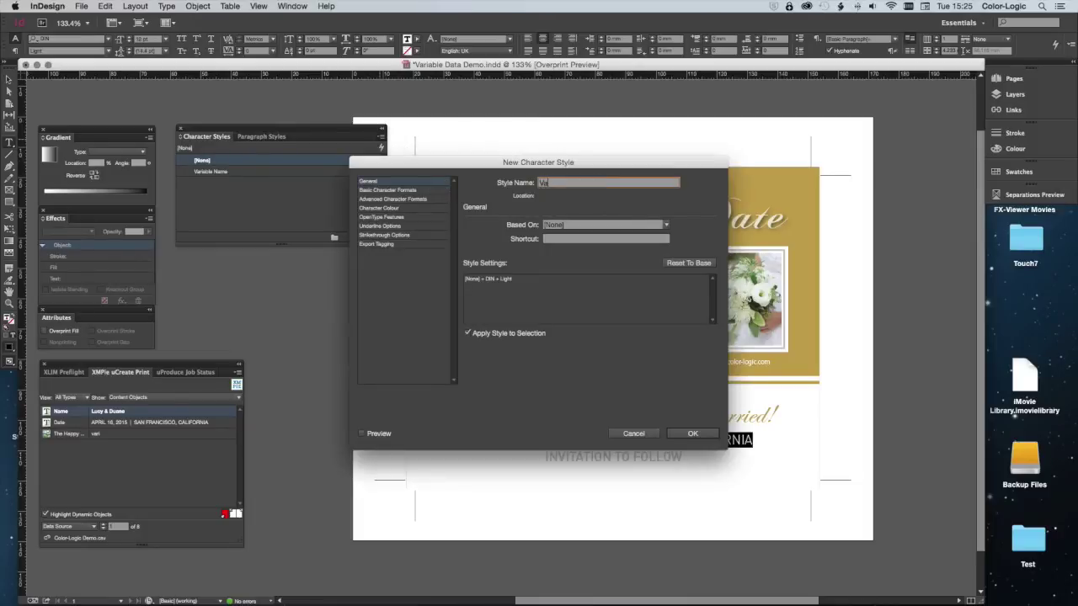
pyautogui.write('riable Date')
pyautogui.click(692, 434)
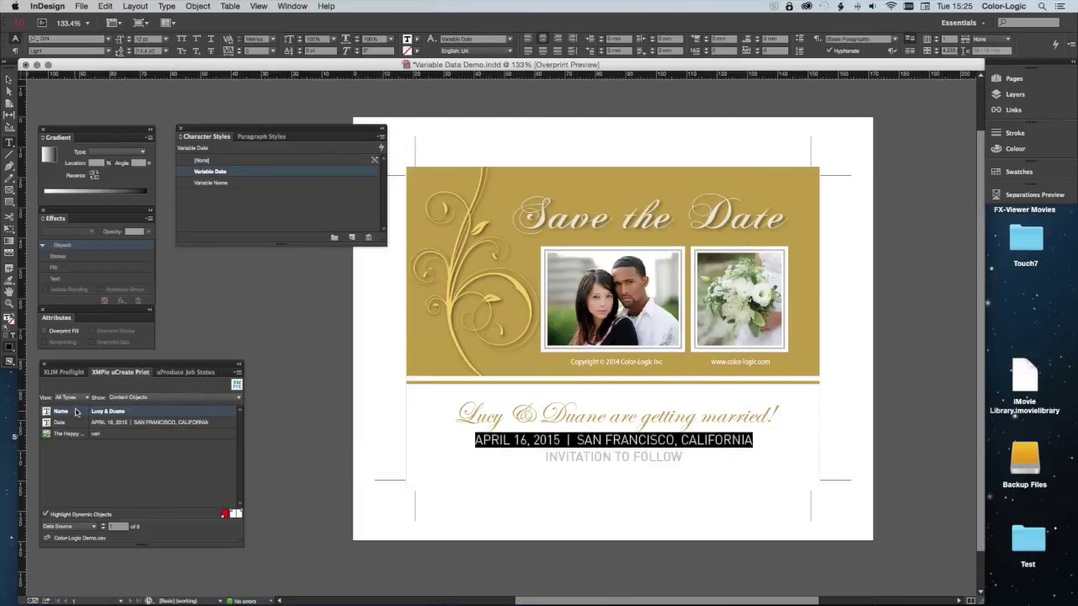
# Make the Name content object Text with Style, applying the Variable Name style
pyautogui.moveTo(455, 414); pyautogui.dragTo(601, 414)
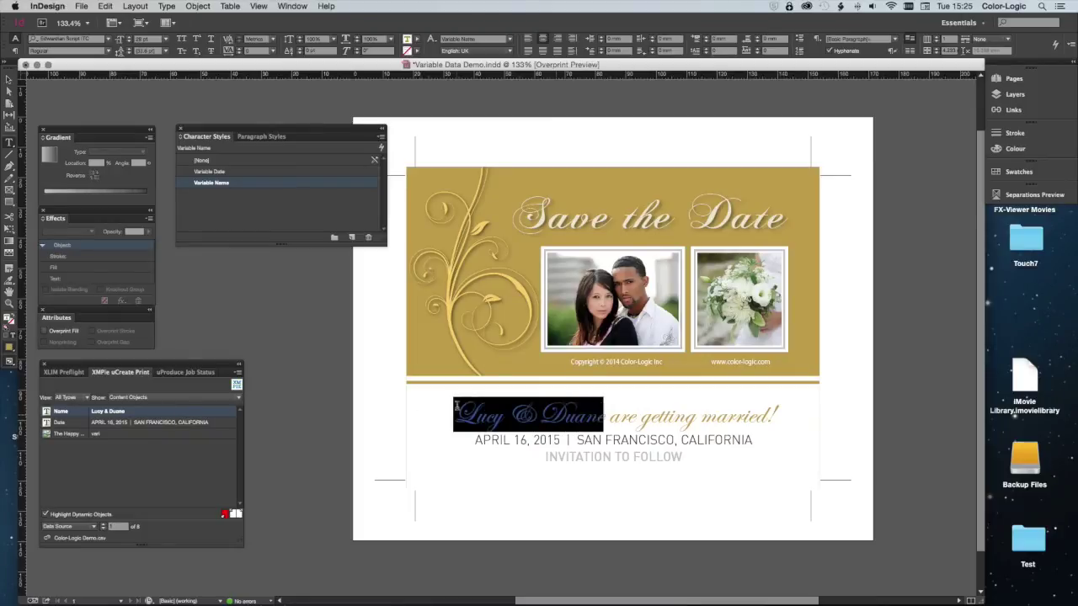
pyautogui.rightClick(62, 412)
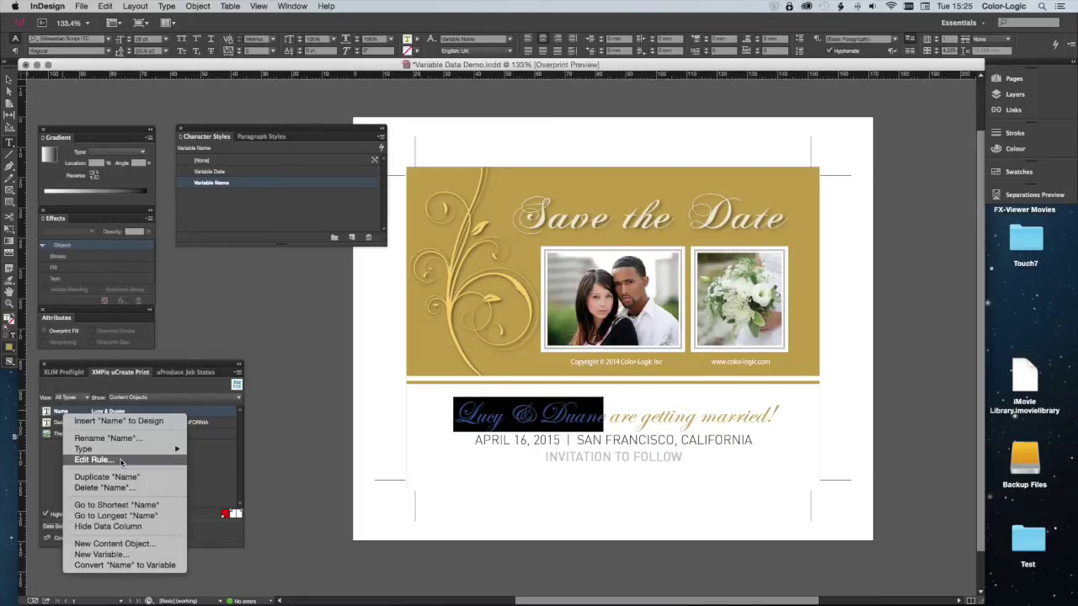
pyautogui.click(84, 461)
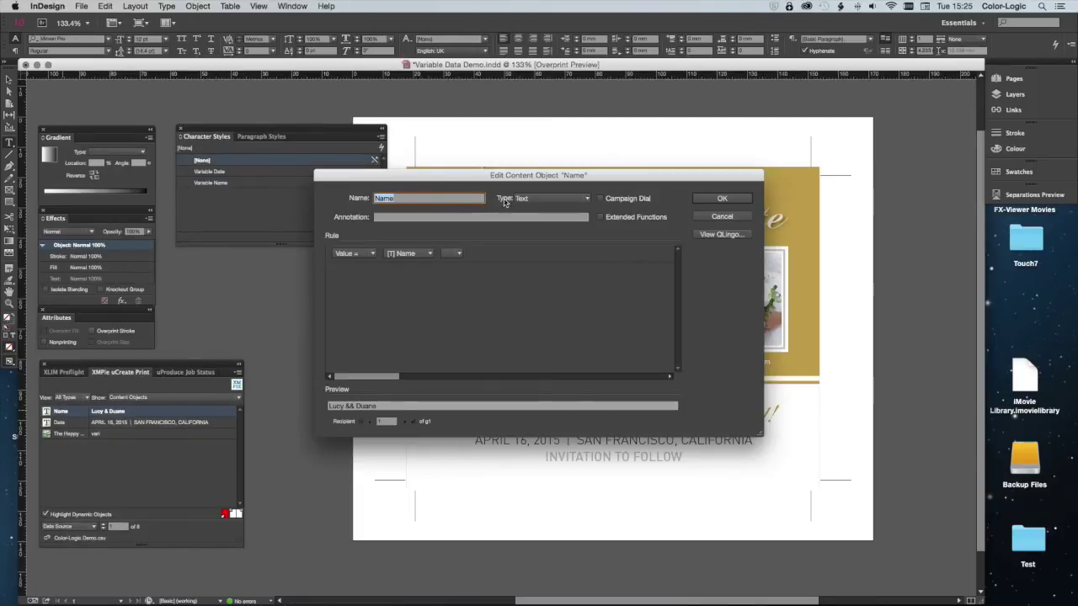
pyautogui.click(551, 200)
pyautogui.click(555, 224)
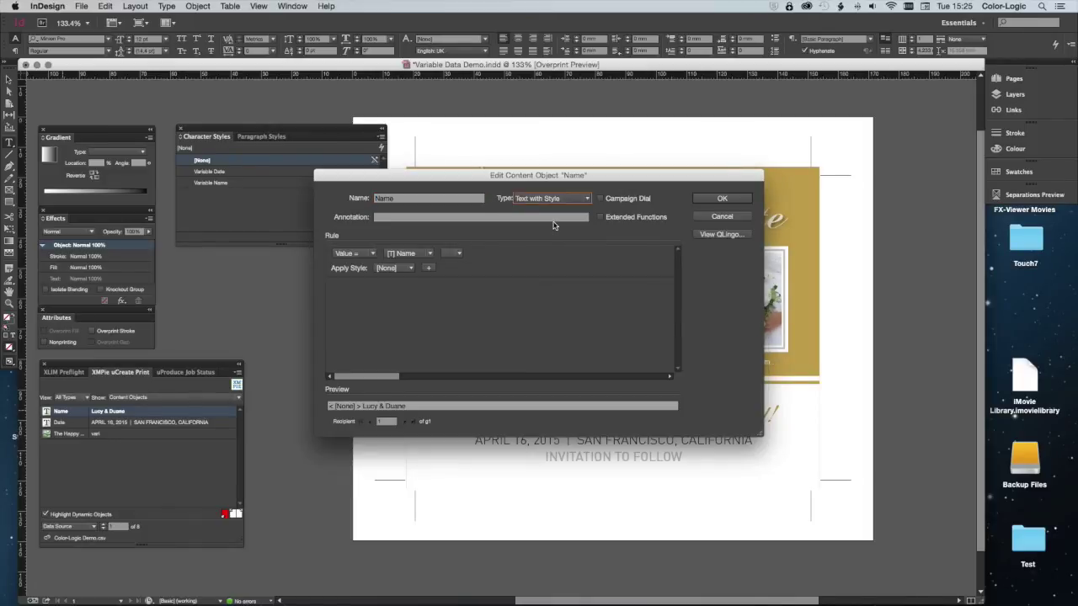
pyautogui.click(409, 268)
pyautogui.click(438, 316)
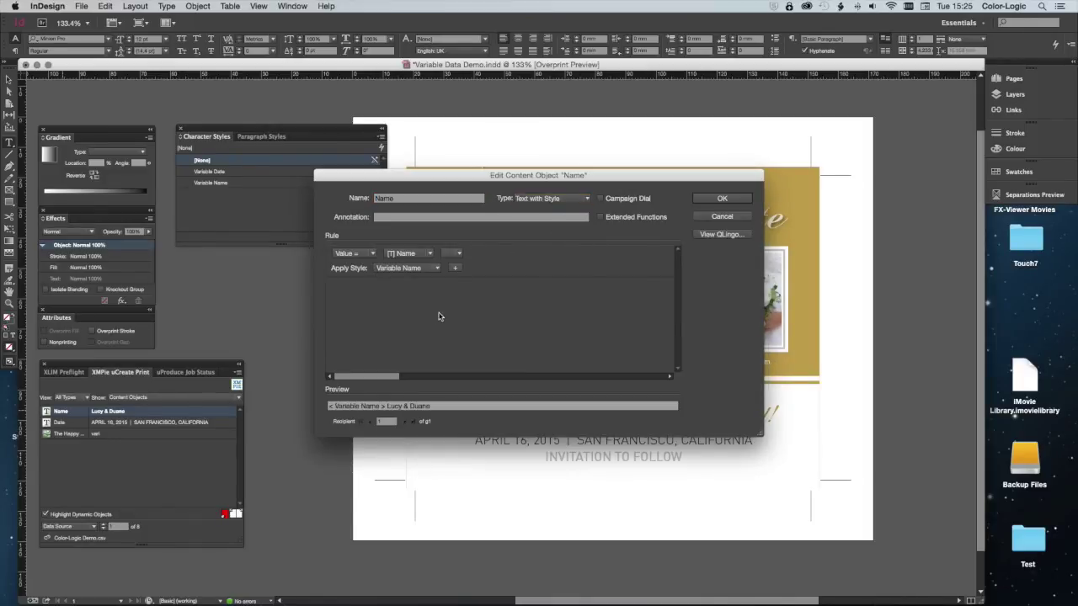
pyautogui.click(708, 200)
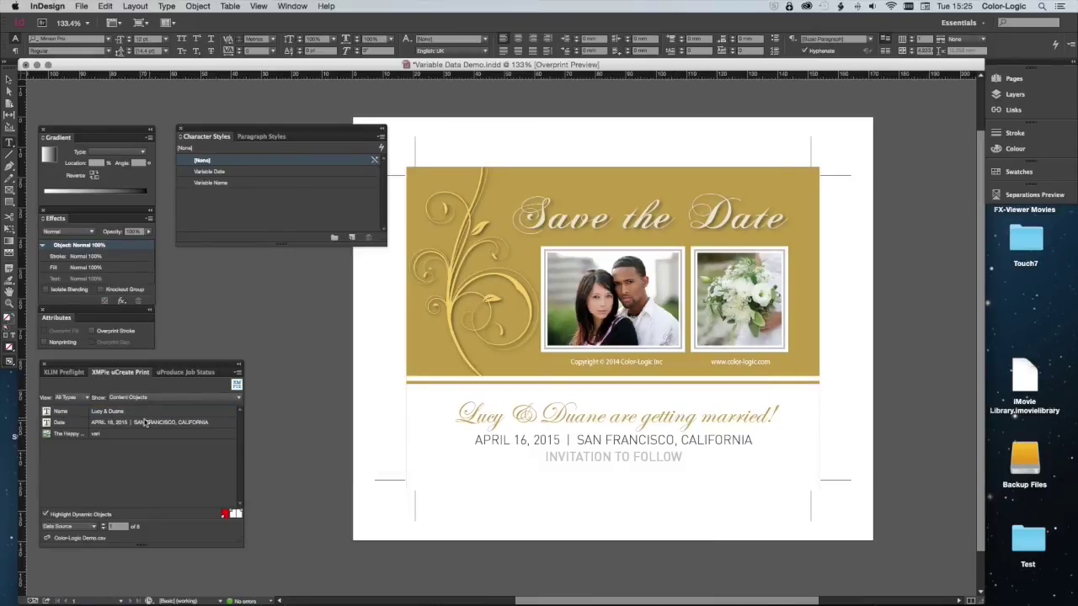
# Make the Date content object Text with Style, applying the Variable Date style
pyautogui.click(70, 425)
pyautogui.rightClick(72, 427)
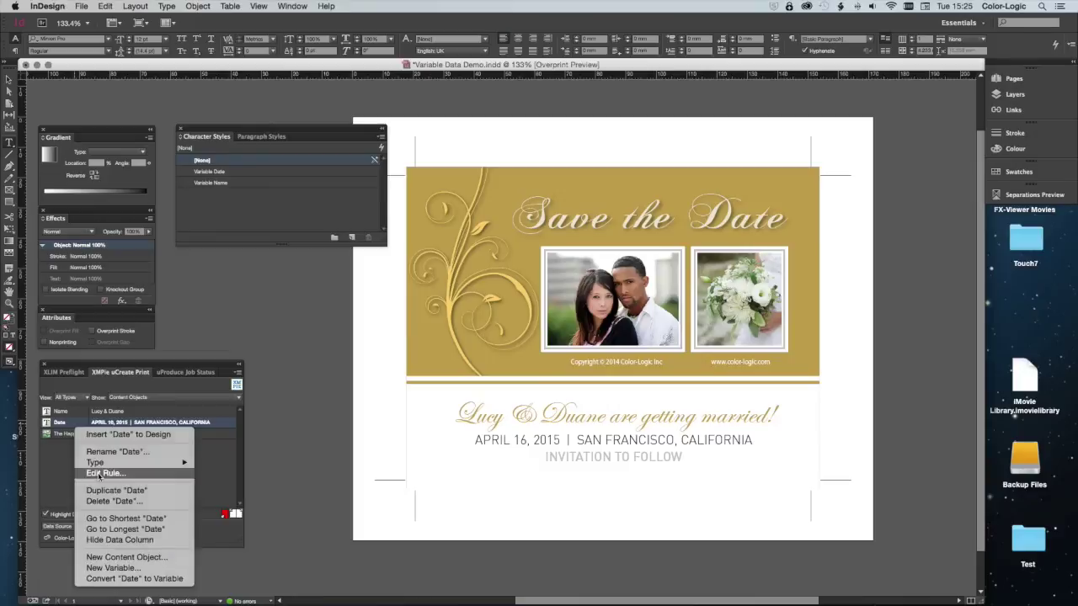
pyautogui.click(110, 468)
pyautogui.click(551, 198)
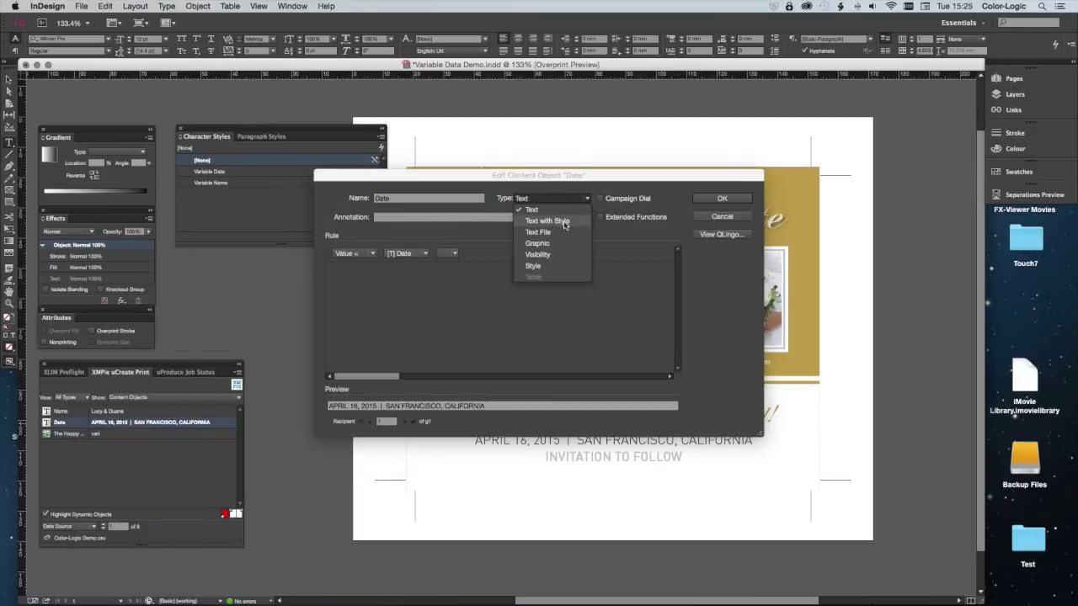
pyautogui.click(552, 223)
pyautogui.click(392, 268)
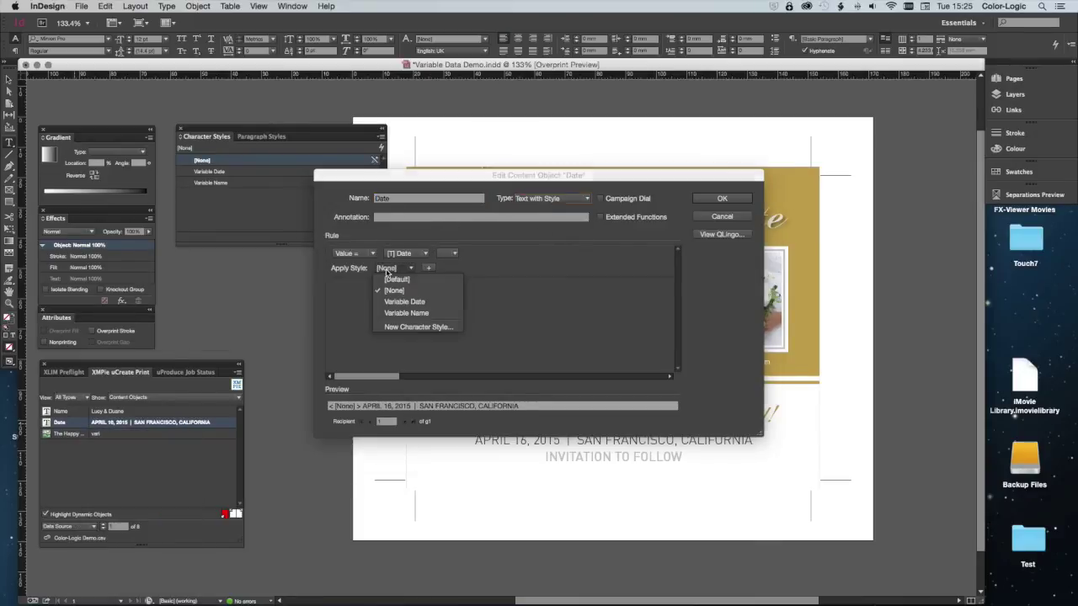
pyautogui.click(436, 304)
pyautogui.click(722, 198)
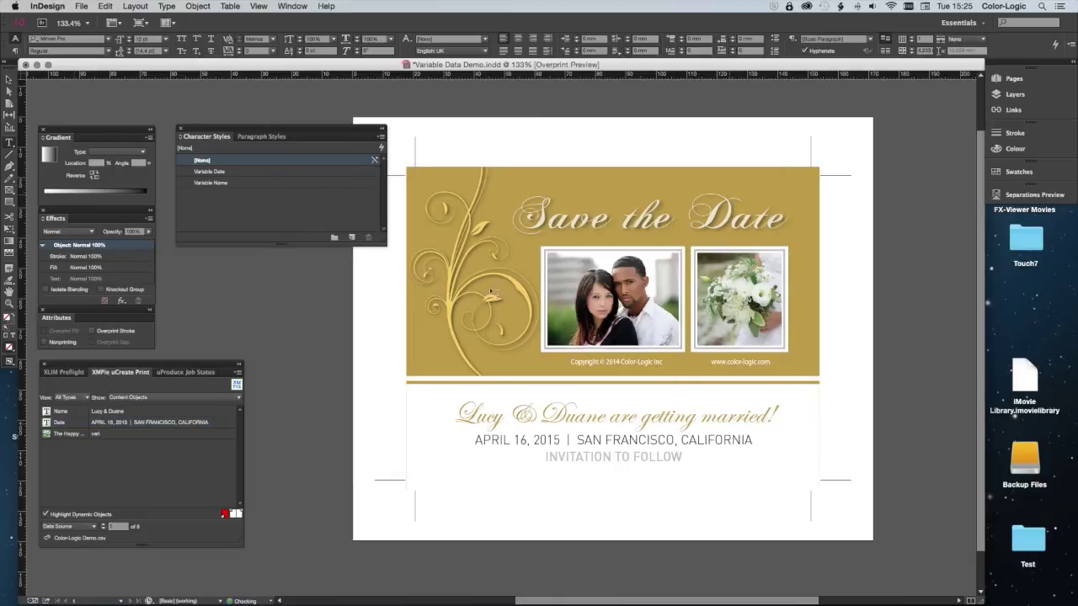
pyautogui.click(9, 80)
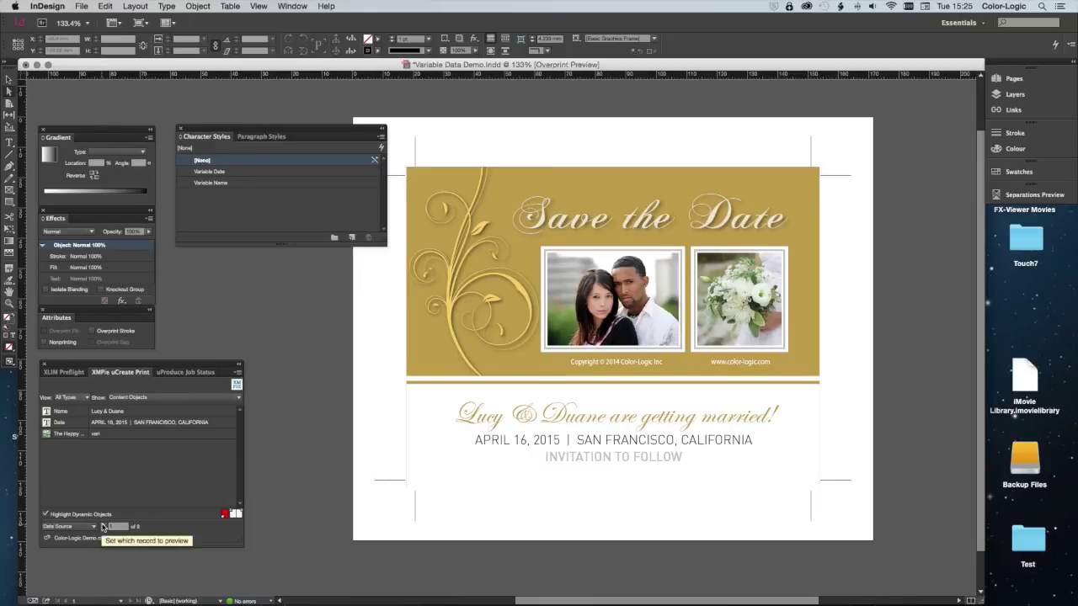
# Step forward five records to preview Eliza & Darcy, July 14, 2015, Detroit, Michigan
pyautogui.click(102, 526)
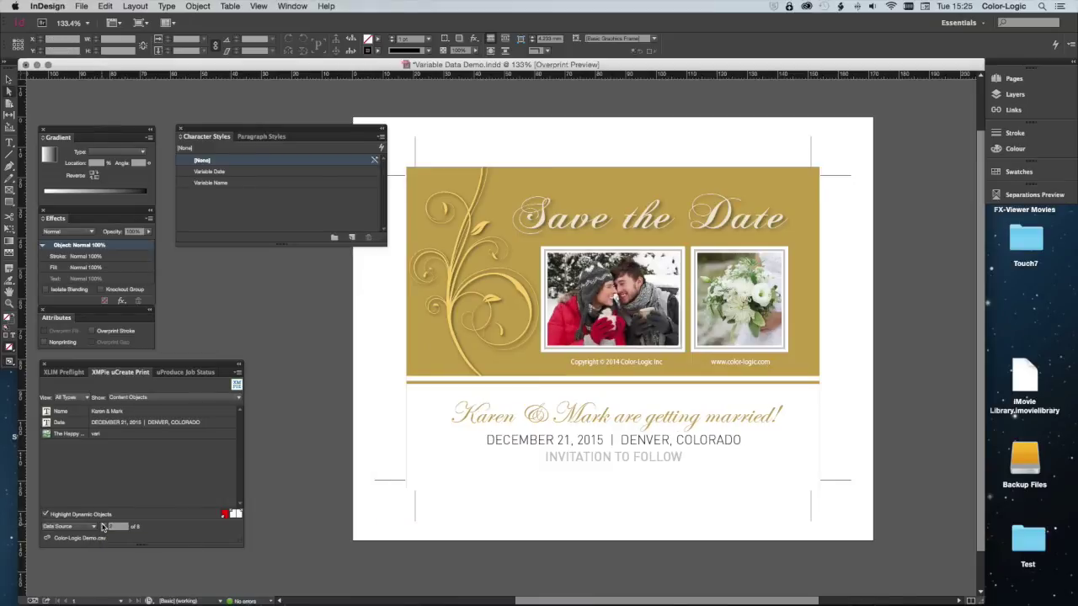
pyautogui.click(103, 527)
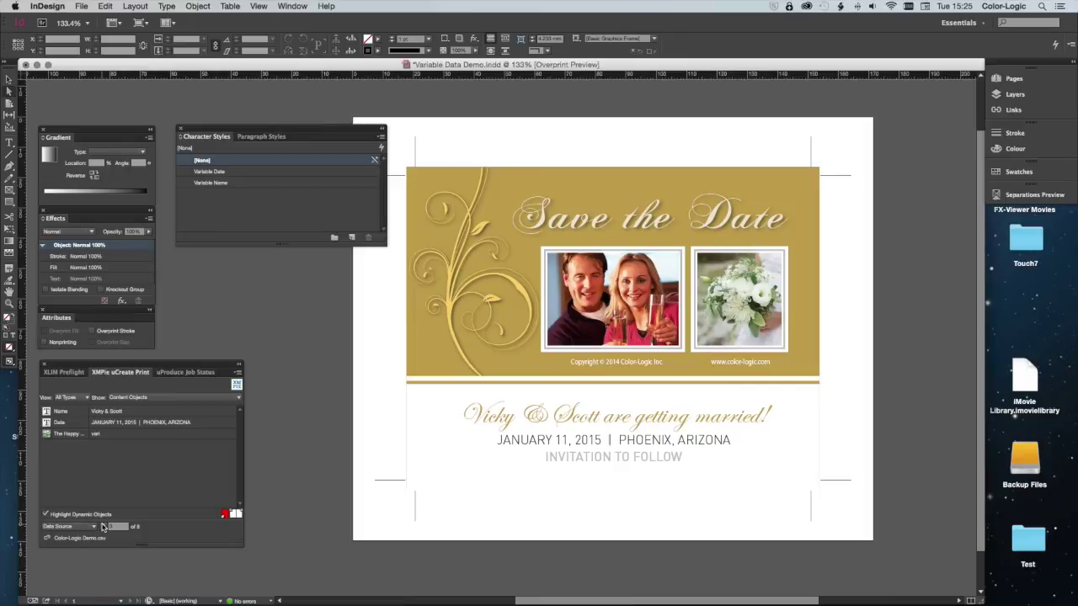
pyautogui.click(103, 526)
pyautogui.click(102, 527)
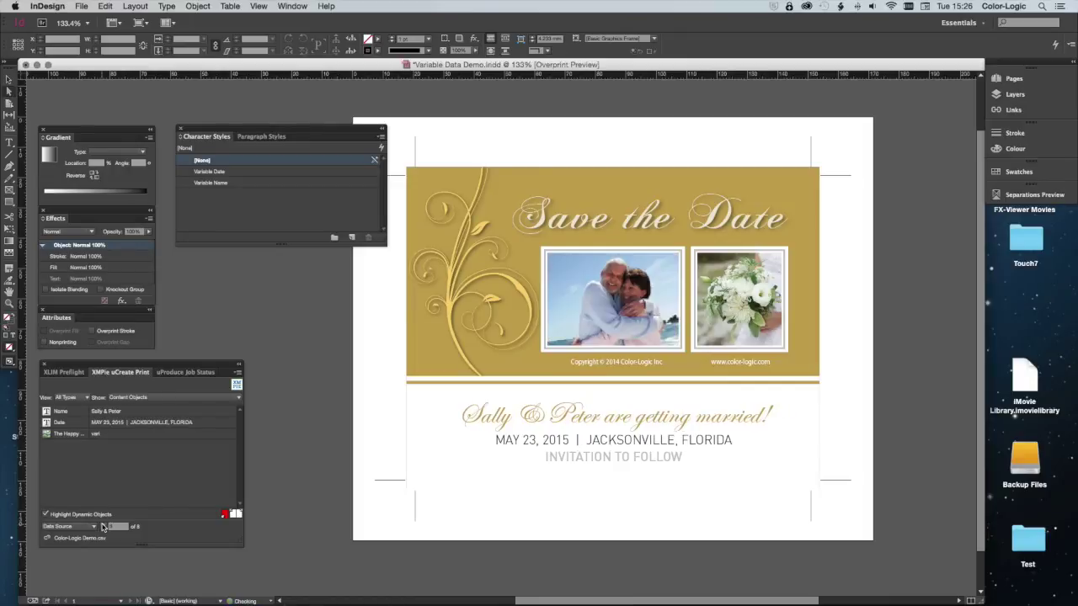
pyautogui.click(103, 526)
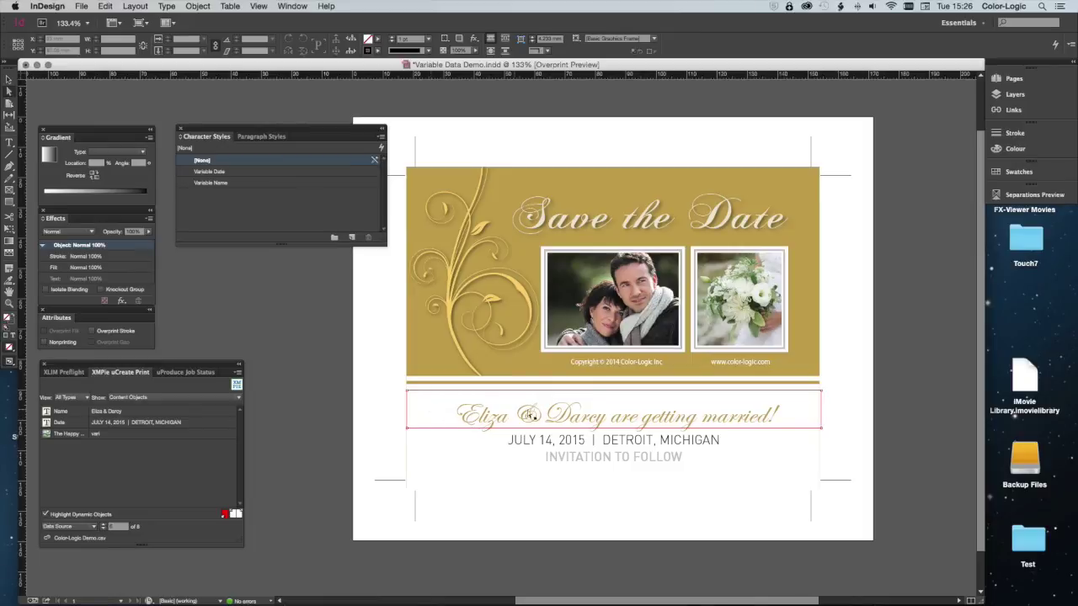
# View only the silver plate in Separations Preview while stepping to the Petra & Jake record
pyautogui.click(845, 404)
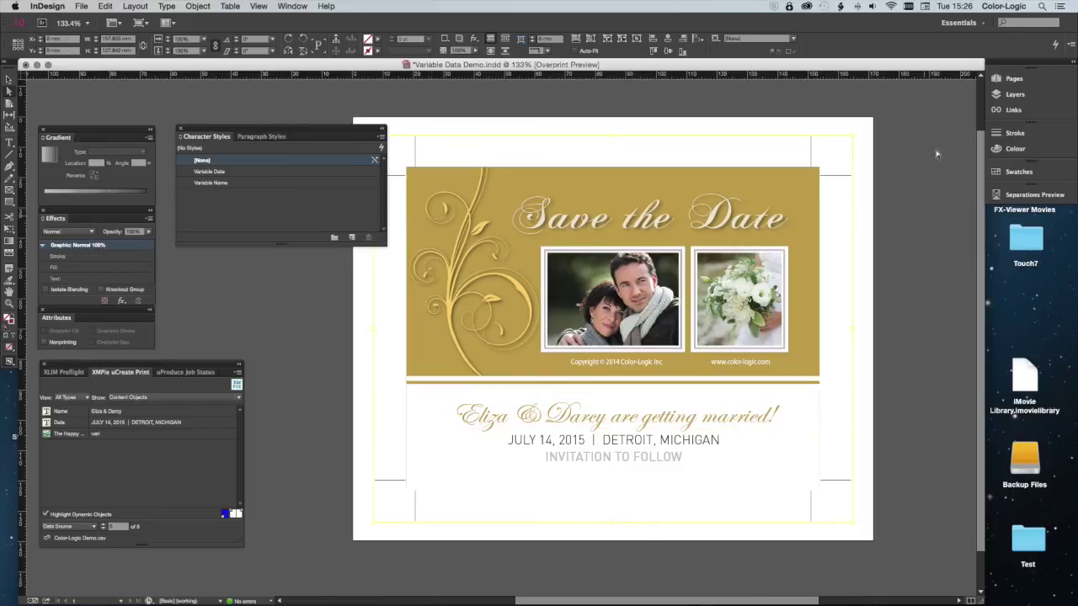
pyautogui.click(1035, 194)
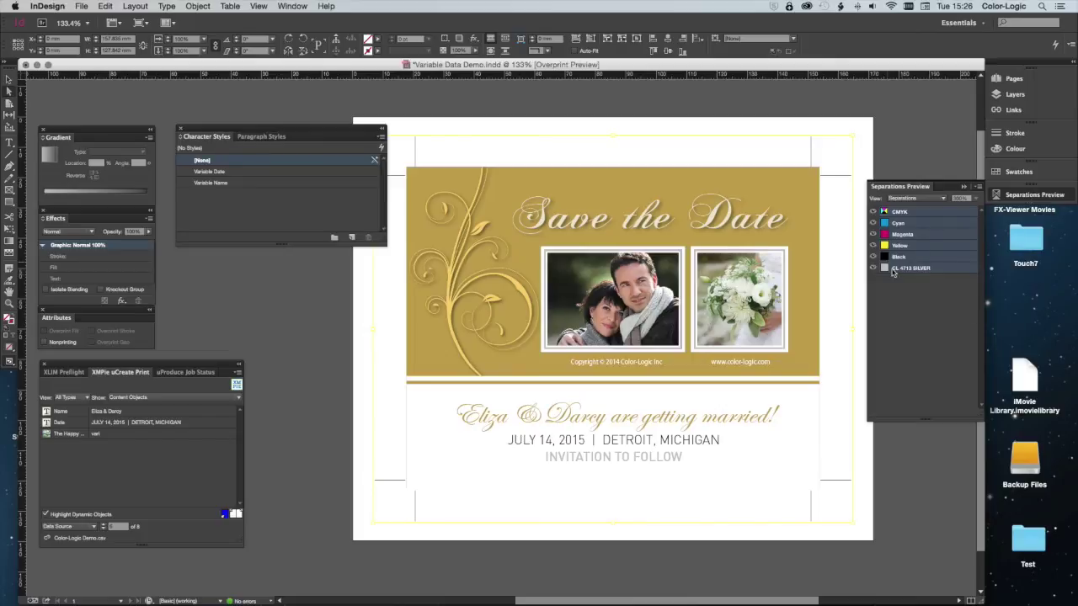
pyautogui.click(873, 211)
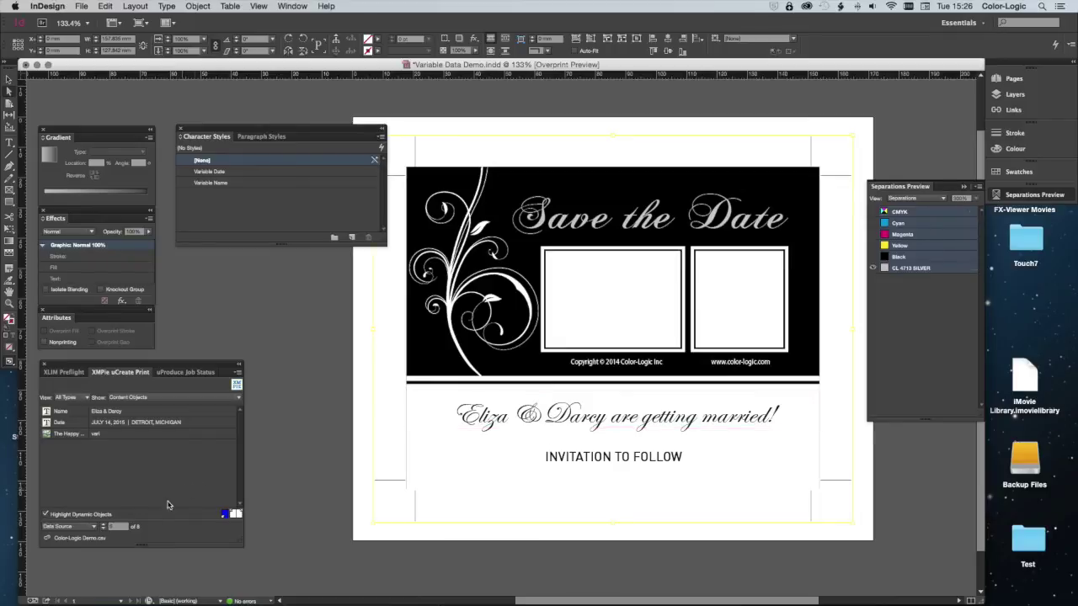
pyautogui.click(104, 525)
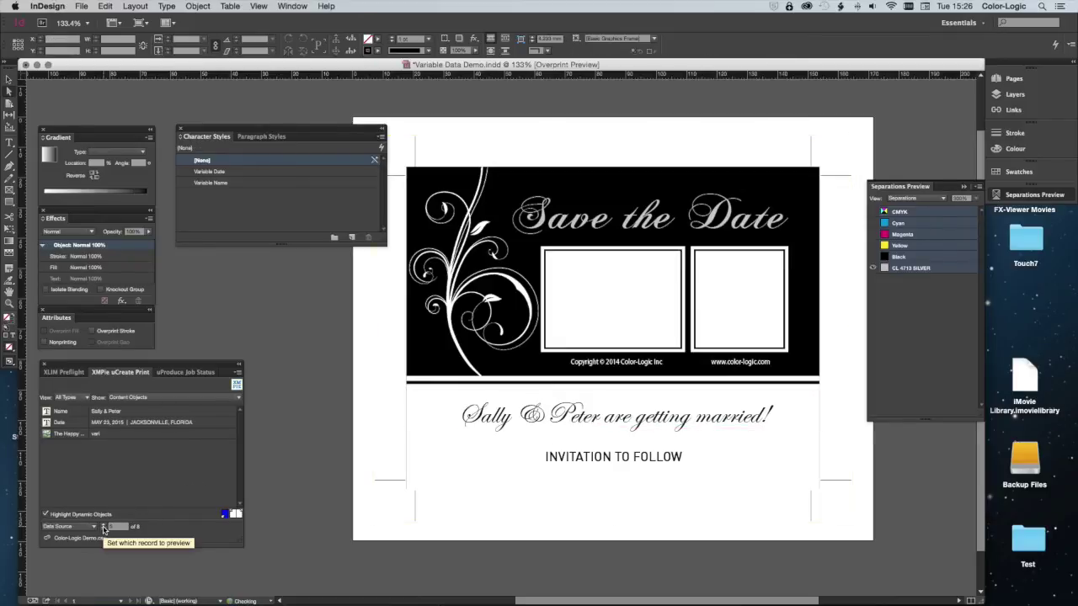
pyautogui.click(104, 527)
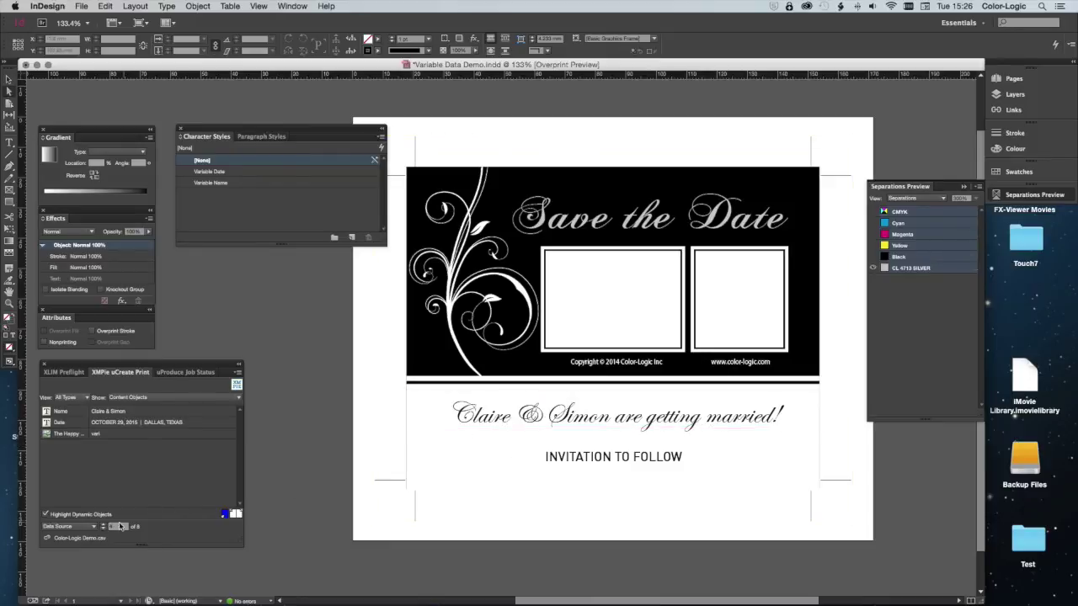
pyautogui.click(105, 526)
pyautogui.click(104, 526)
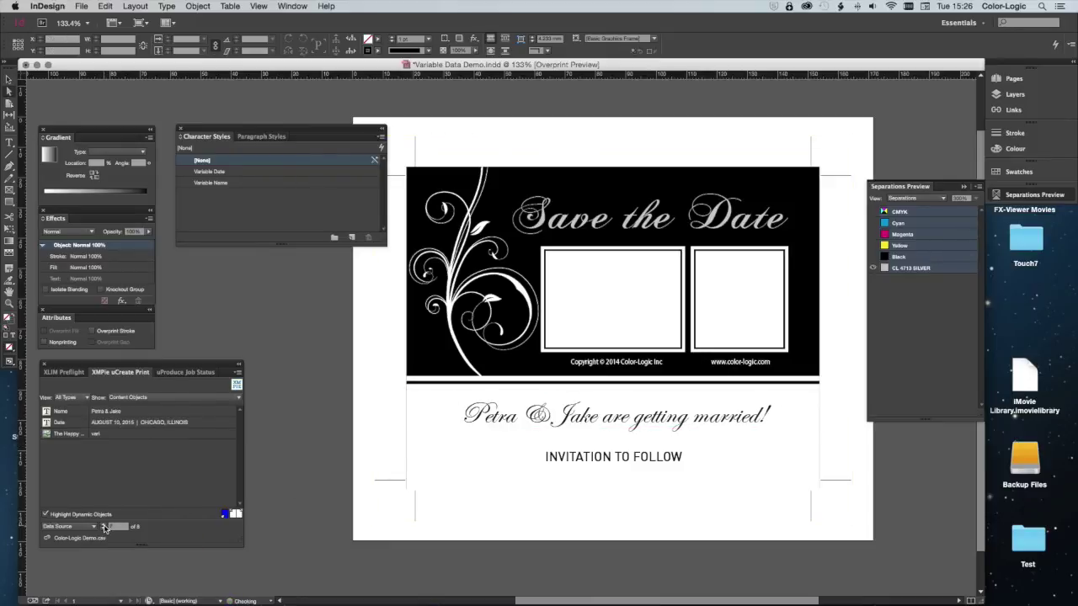
# Restore all plates to full colour and close Separations Preview
pyautogui.click(873, 212)
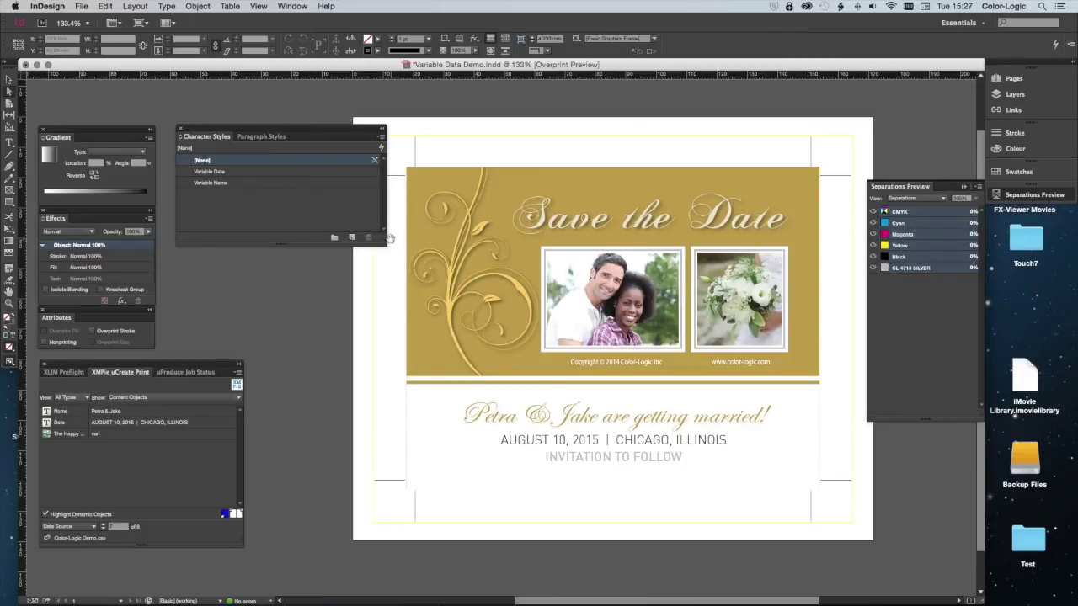
pyautogui.moveTo(387, 238); pyautogui.dragTo(304, 238)
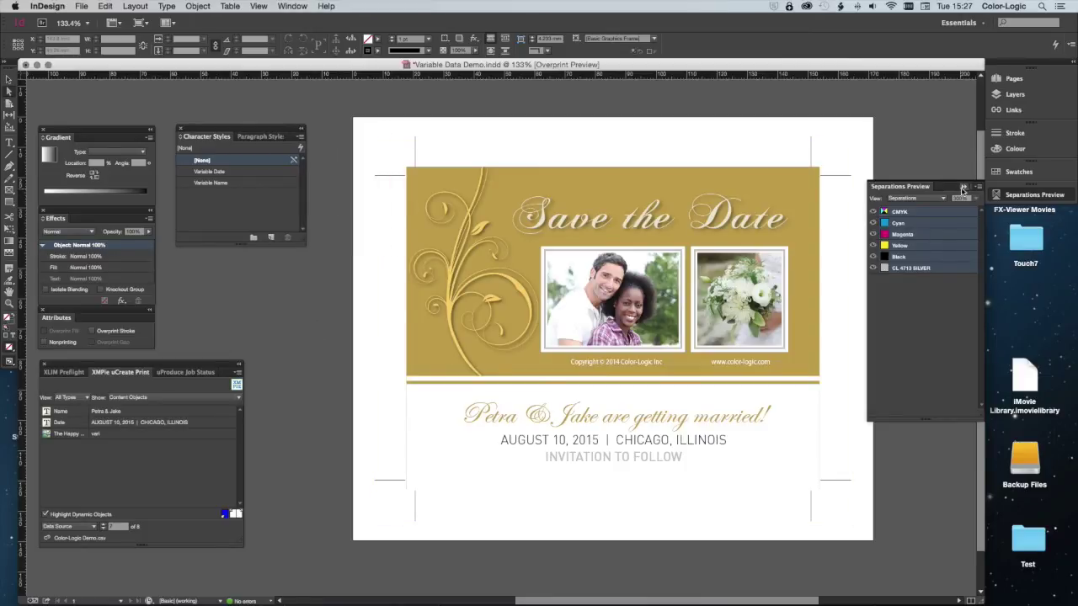
pyautogui.click(965, 187)
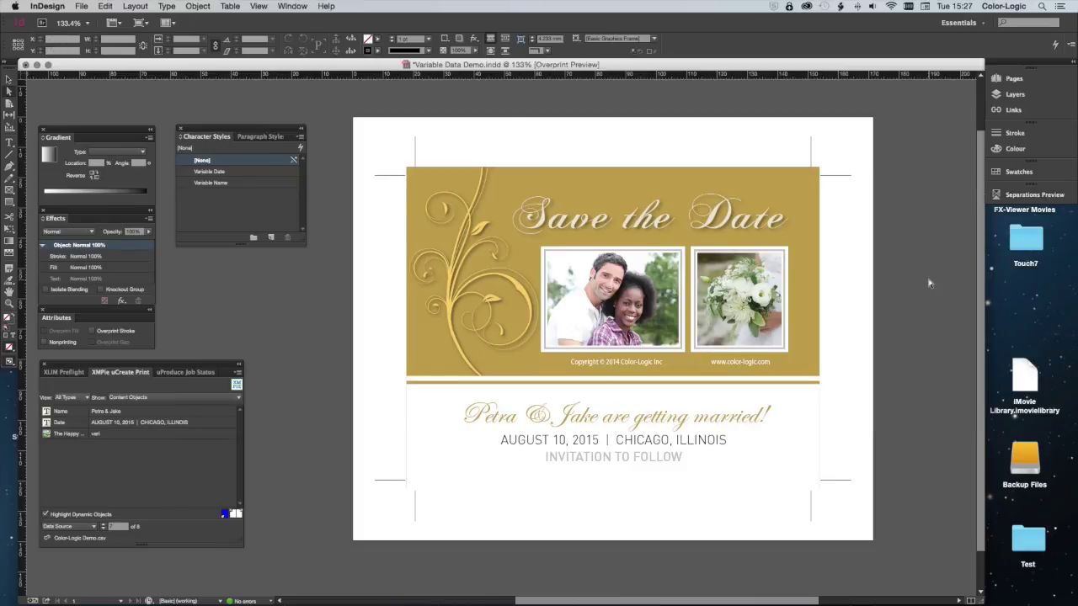